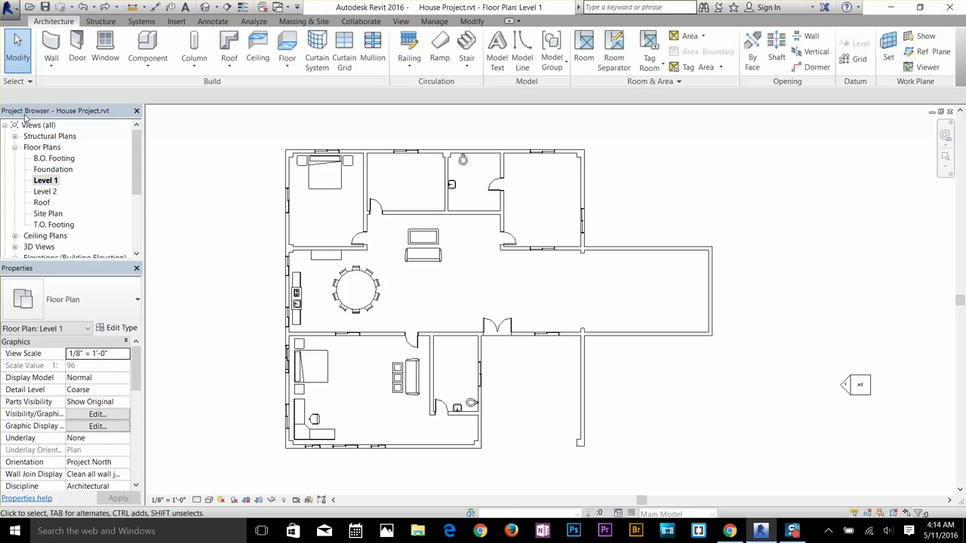
# - Open the Level 2 floor plan and start a roof by footprint, saving the project when reminded
pyautogui.doubleClick(45, 192)
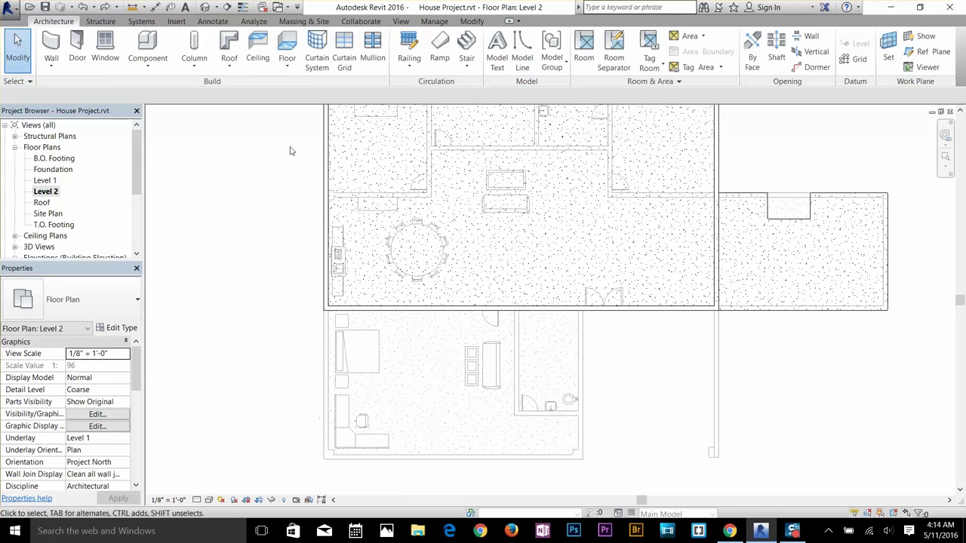
pyautogui.click(226, 73)
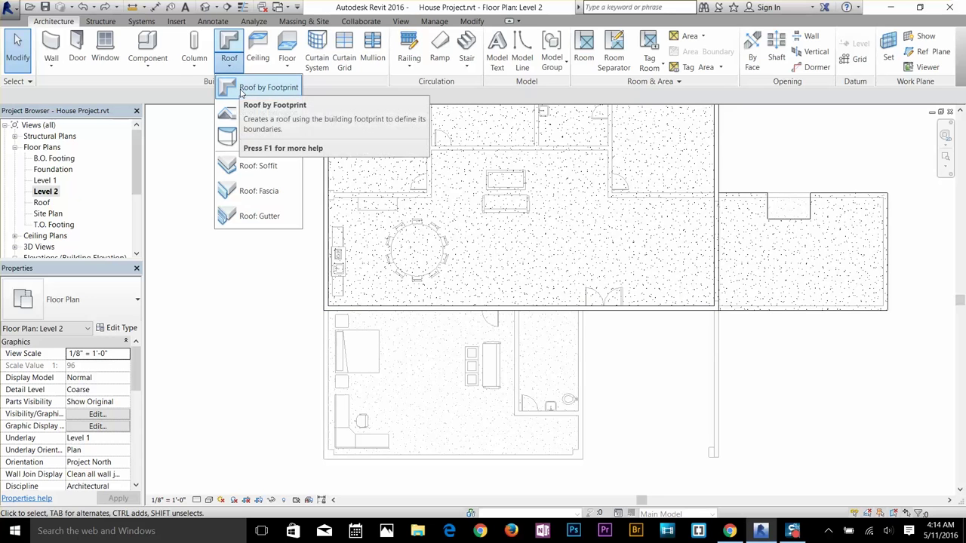
pyautogui.click(248, 91)
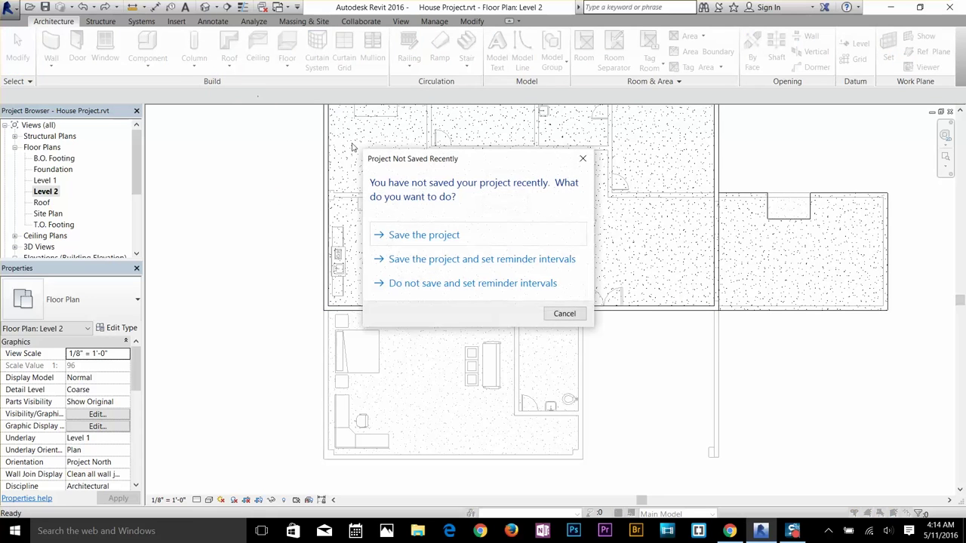
pyautogui.click(434, 235)
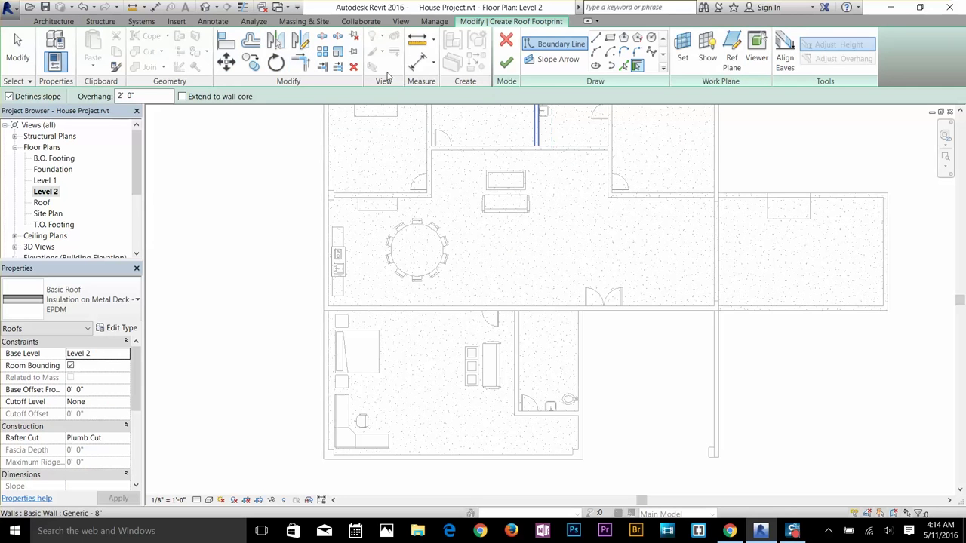
# - Pick the west, south and east exterior walls of the south bedroom wing as slope-defining roof boundaries with a 2' 0" overhang
pyautogui.moveTo(526, 222); pyautogui.dragTo(490, 249, button='middle')
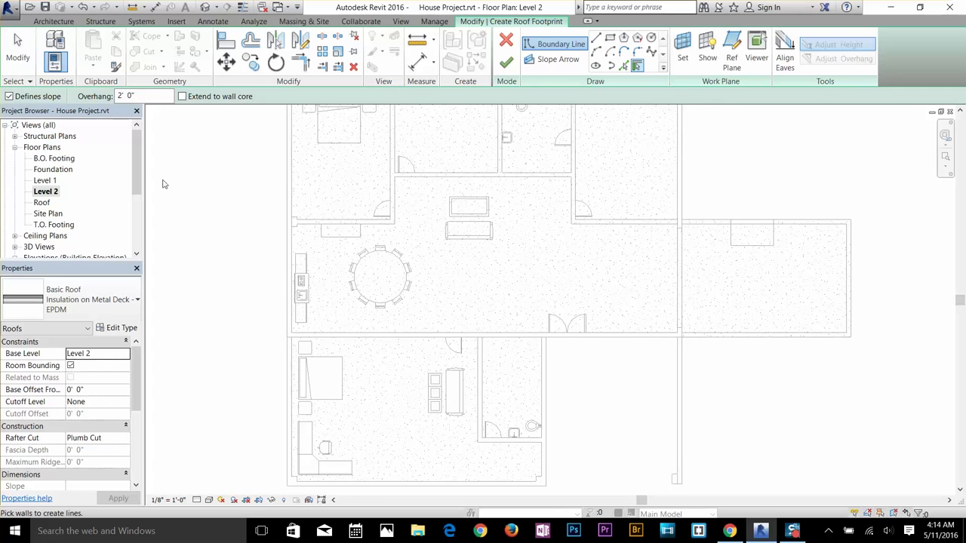
pyautogui.press('Escape')
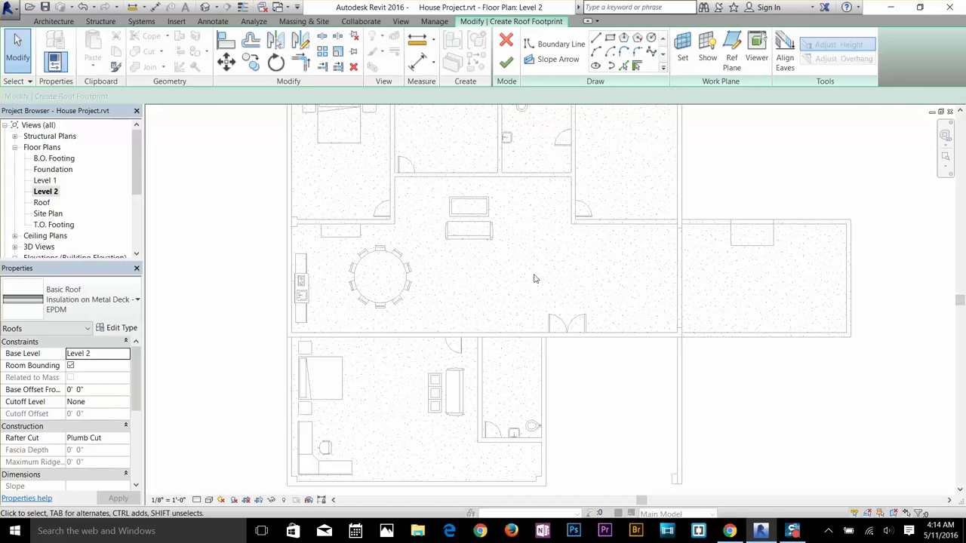
pyautogui.moveTo(535, 279); pyautogui.dragTo(548, 241, button='middle')
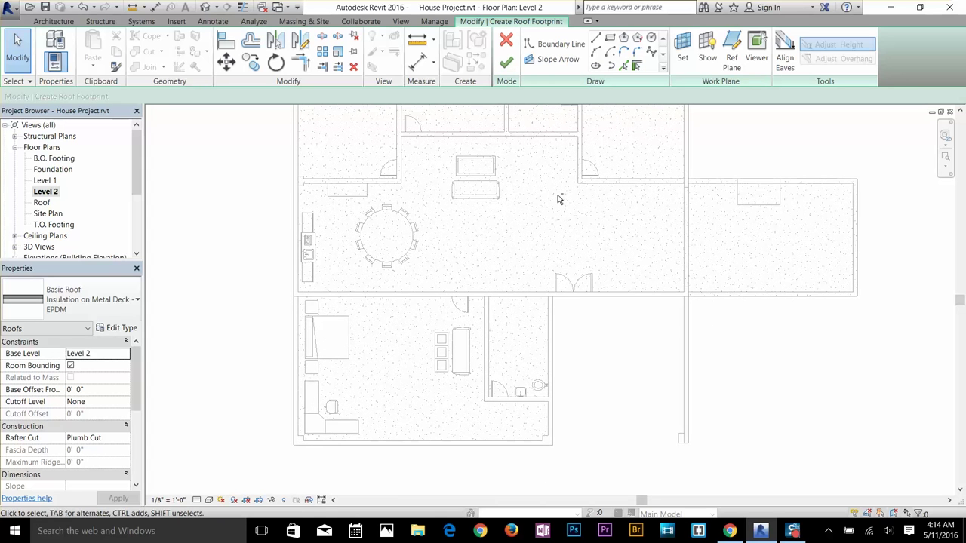
pyautogui.click(638, 66)
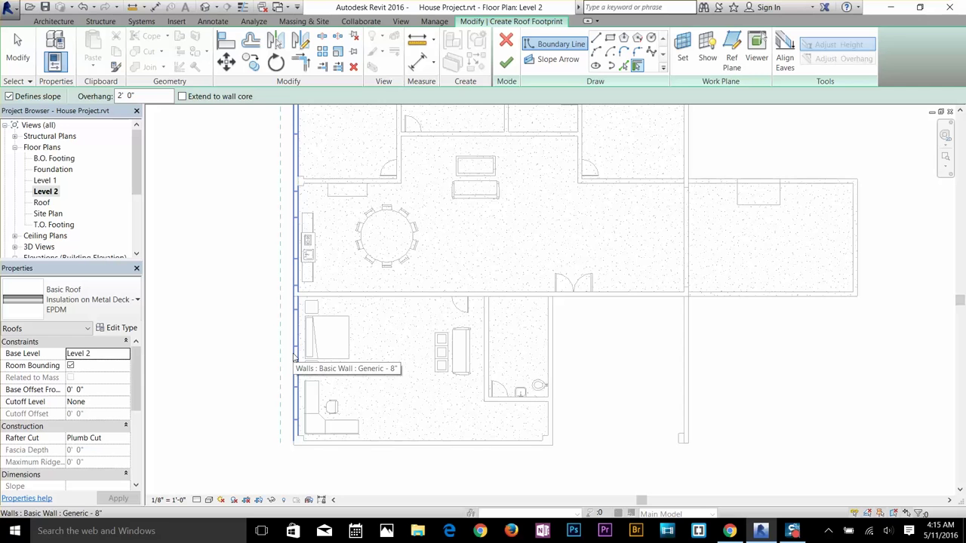
pyautogui.click(45, 100)
pyautogui.click(9, 97)
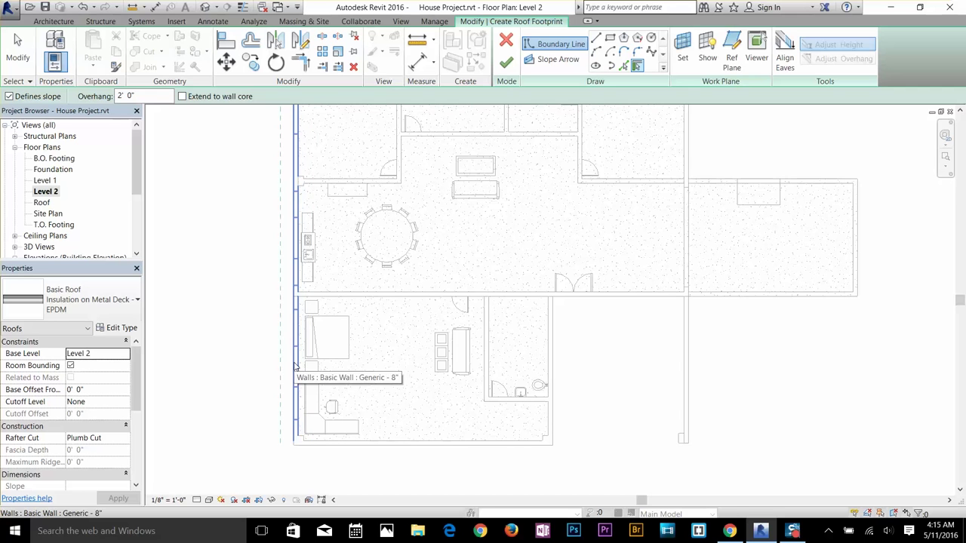
pyautogui.click(295, 366)
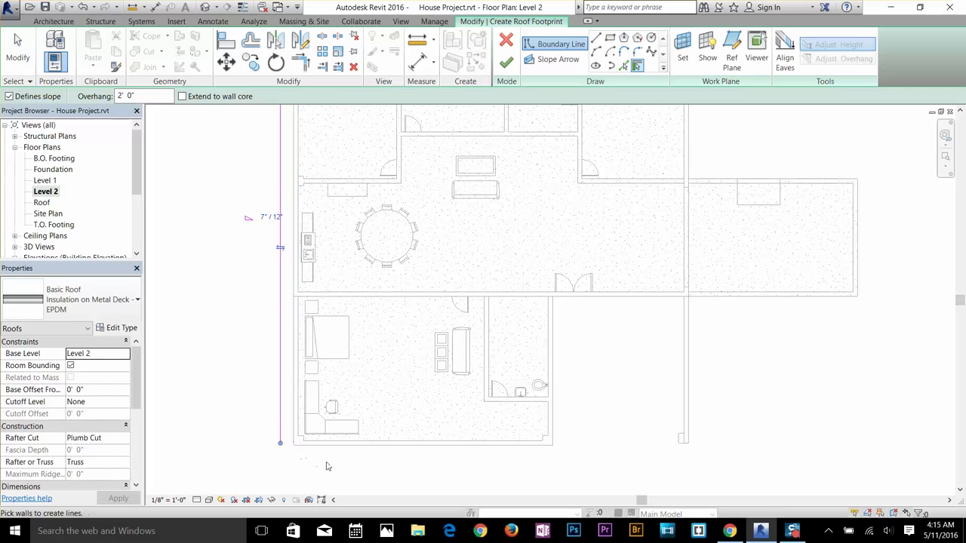
pyautogui.click(349, 453)
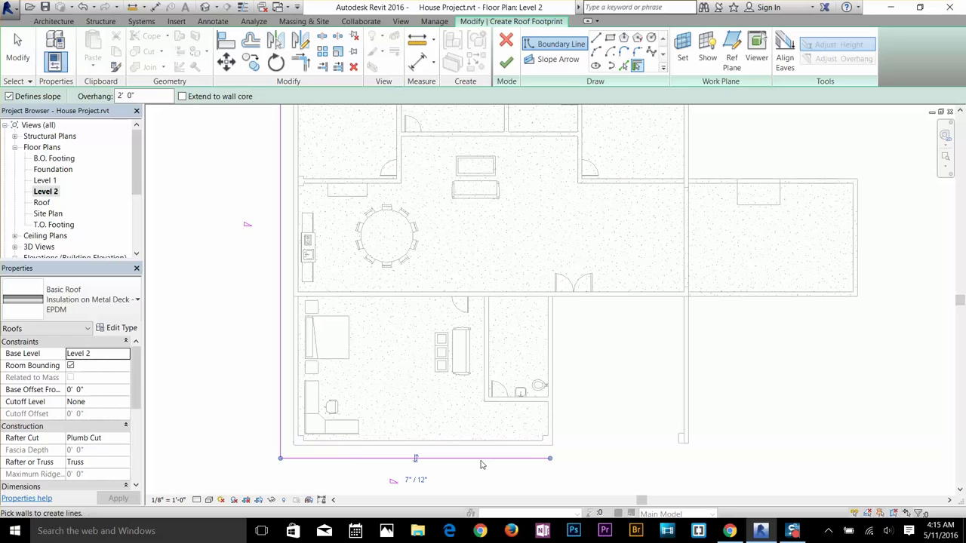
pyautogui.click(546, 415)
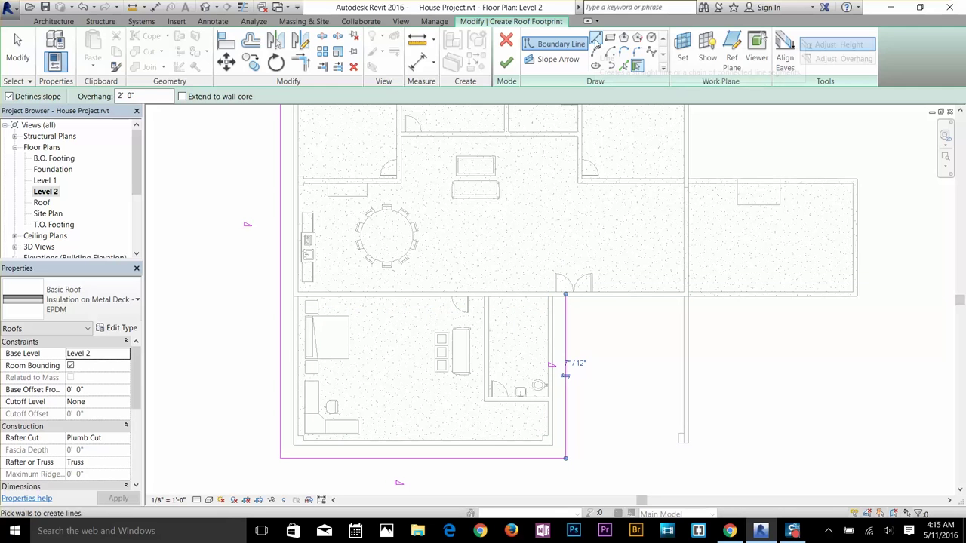
# - Draw a boundary line from the open end of the east roof edge along the main house wall to the west wall
pyautogui.click(595, 38)
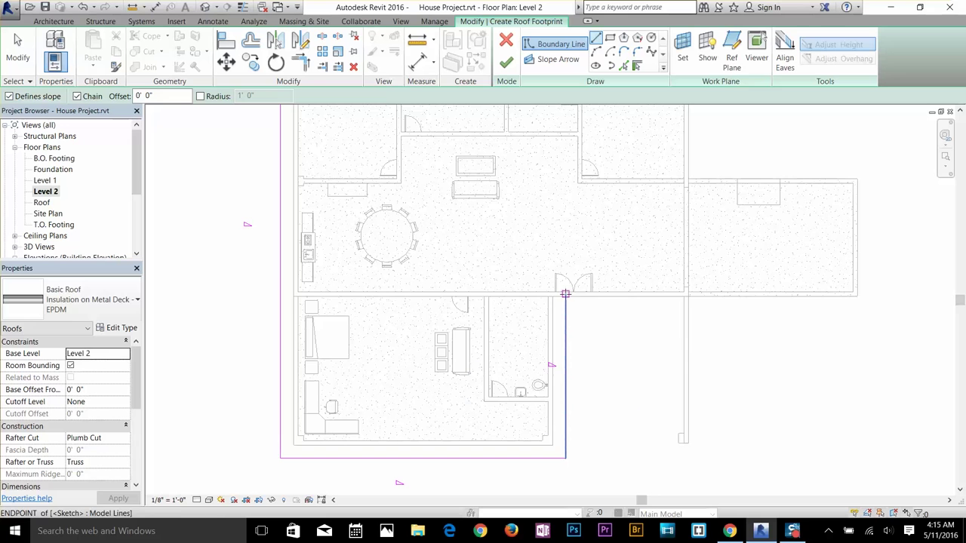
pyautogui.click(565, 294)
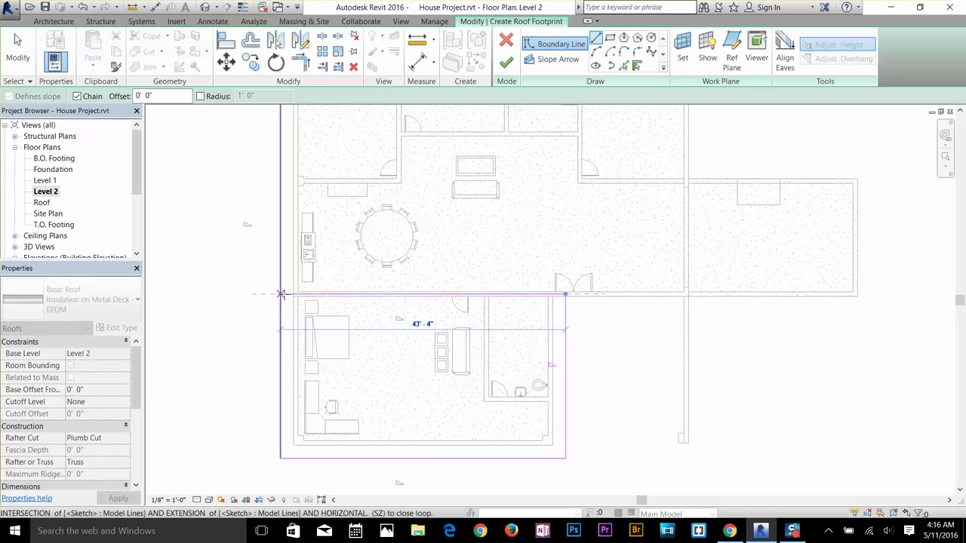
pyautogui.click(296, 293)
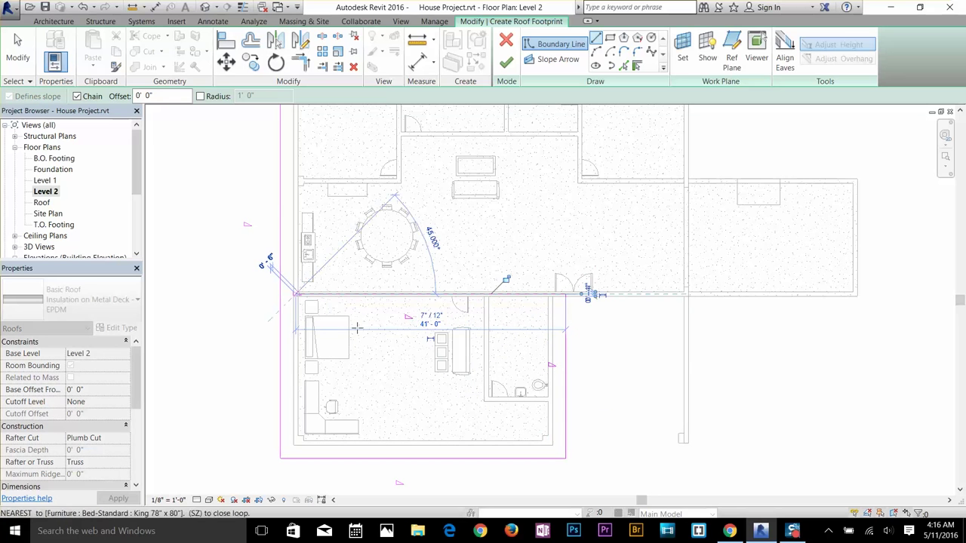
pyautogui.press('Escape')
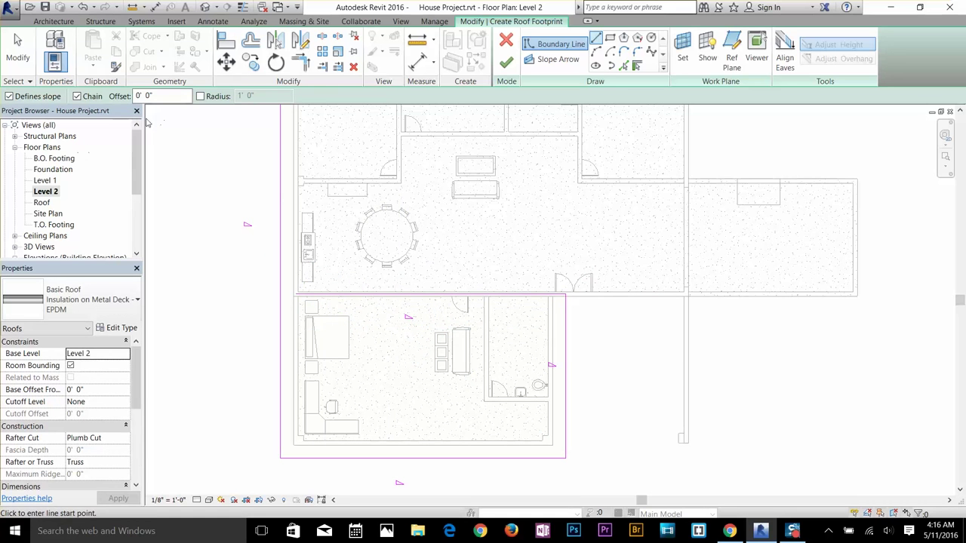
# - Trim the west boundary and the new north line into a corner to close the roof footprint
pyautogui.click(299, 61)
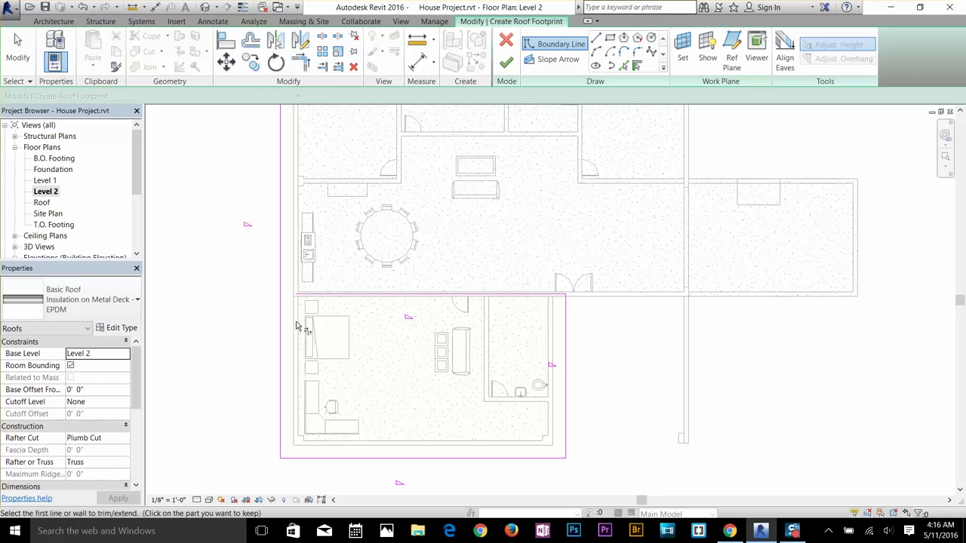
pyautogui.click(285, 330)
pyautogui.click(343, 296)
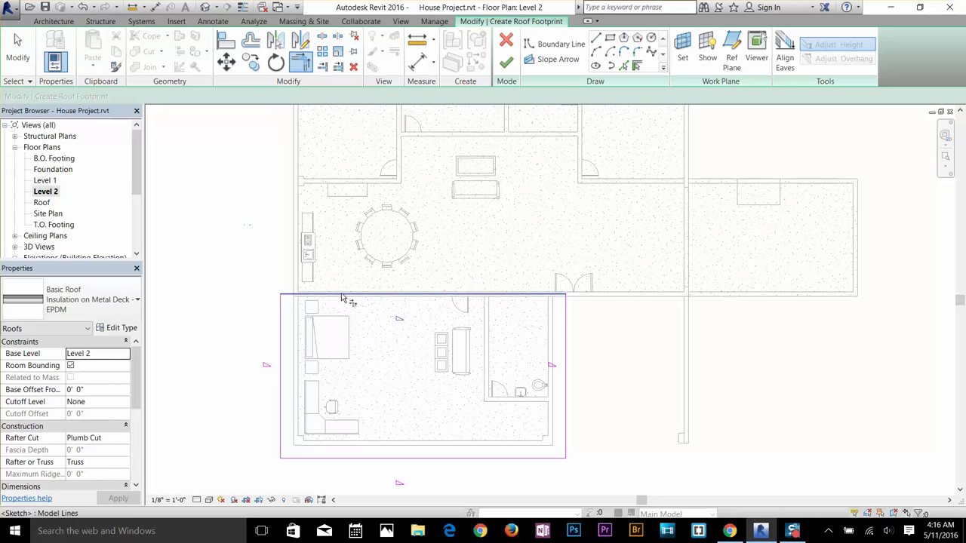
pyautogui.rightClick(523, 349)
pyautogui.click(532, 355)
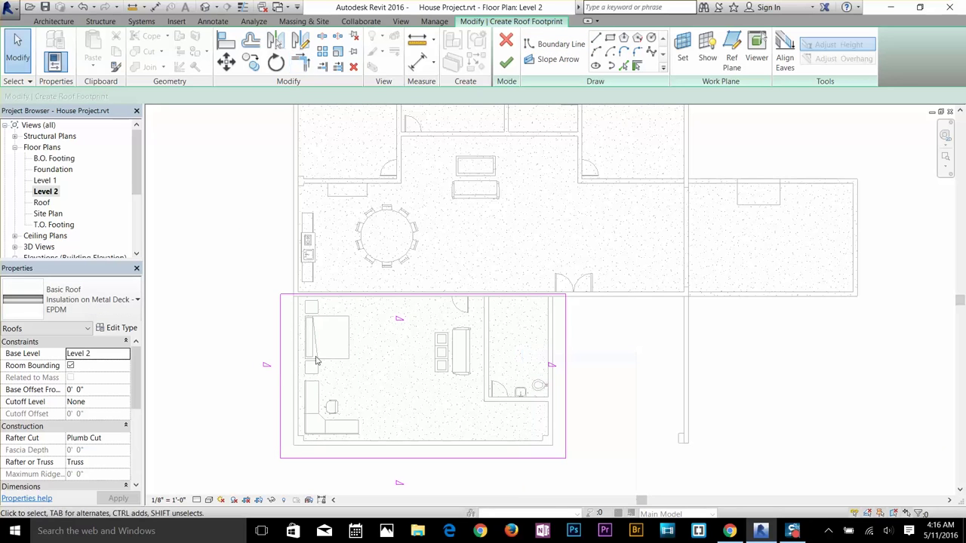
# - Set the slope of the west roof edge to 4" / 12"
pyautogui.click(281, 372)
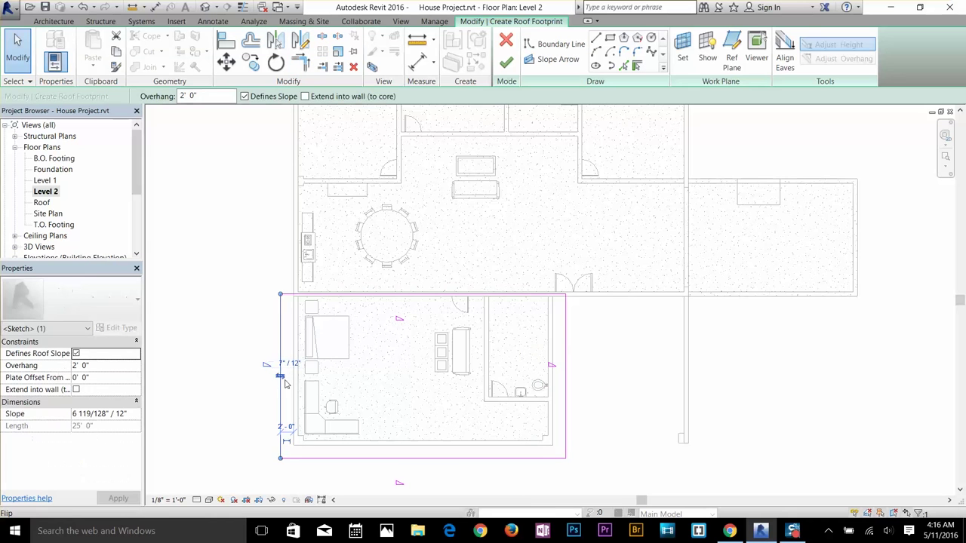
pyautogui.scroll(5, 260, 359)
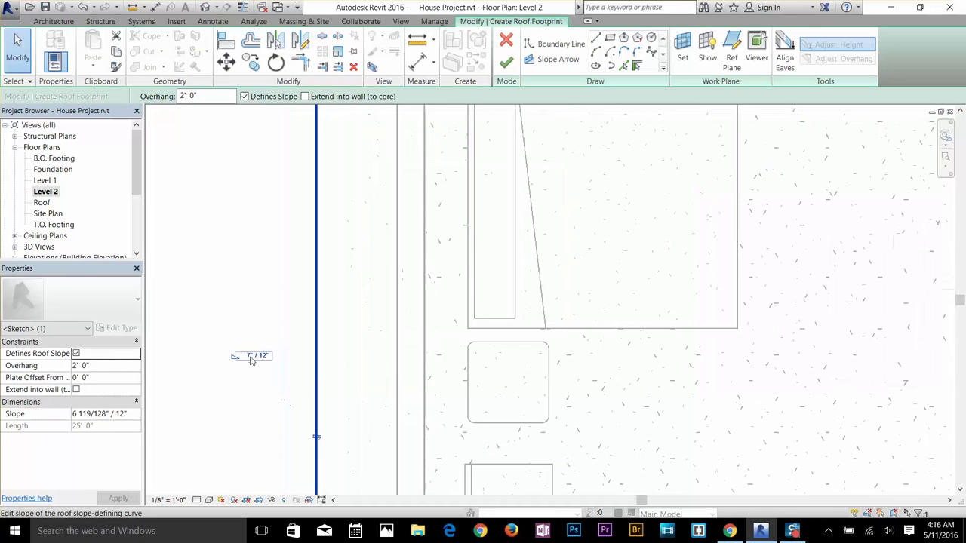
pyautogui.scroll(-4, 251, 361)
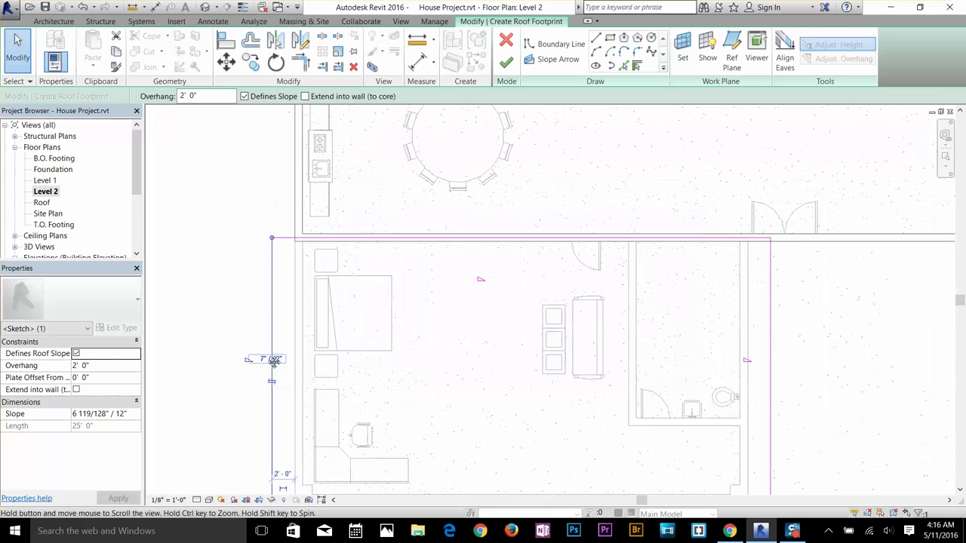
pyautogui.moveTo(274, 360); pyautogui.dragTo(287, 279, button='middle')
pyautogui.click(287, 273)
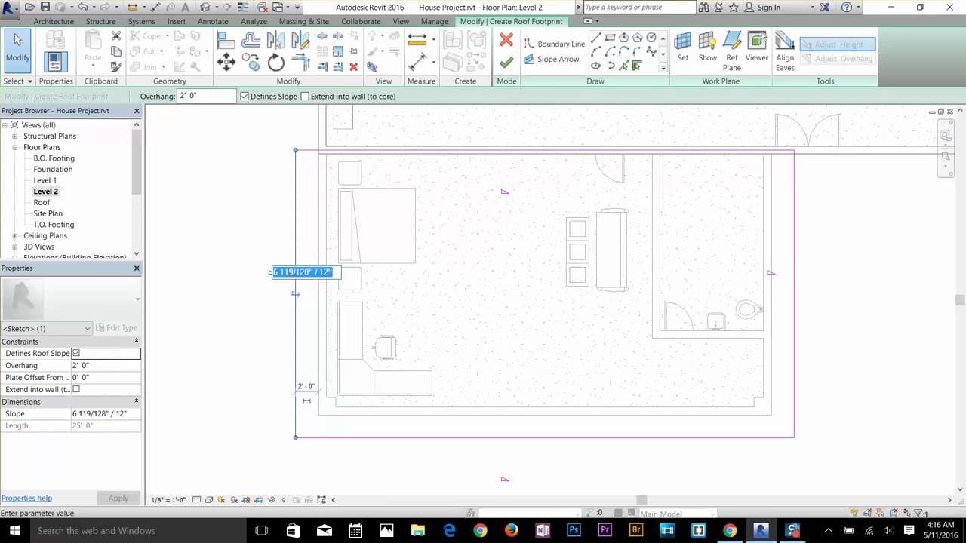
pyautogui.write('4')
pyautogui.press('Return')
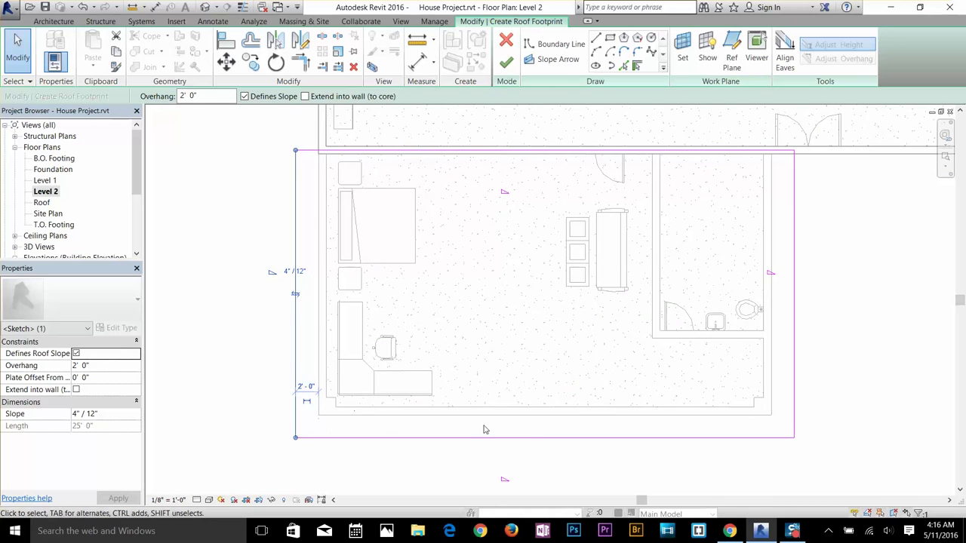
# - Set the slopes of the south and east roof edges to 4" / 12"
pyautogui.click(525, 436)
pyautogui.click(532, 478)
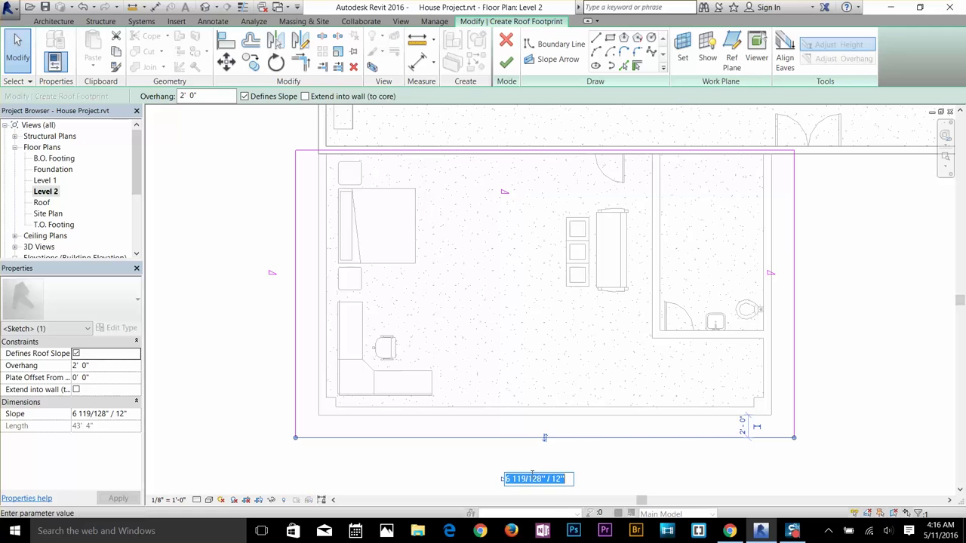
pyautogui.write('4')
pyautogui.press('Return')
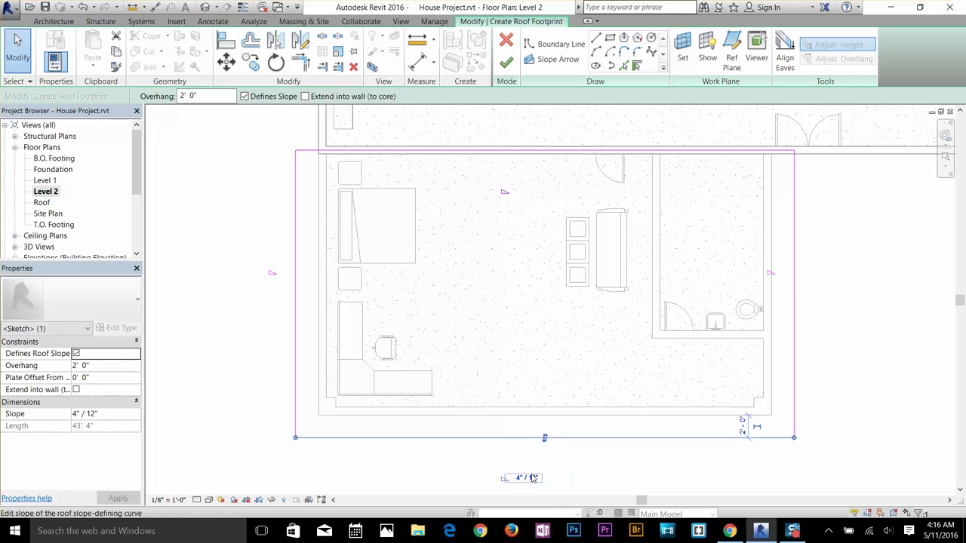
pyautogui.click(794, 329)
pyautogui.click(800, 272)
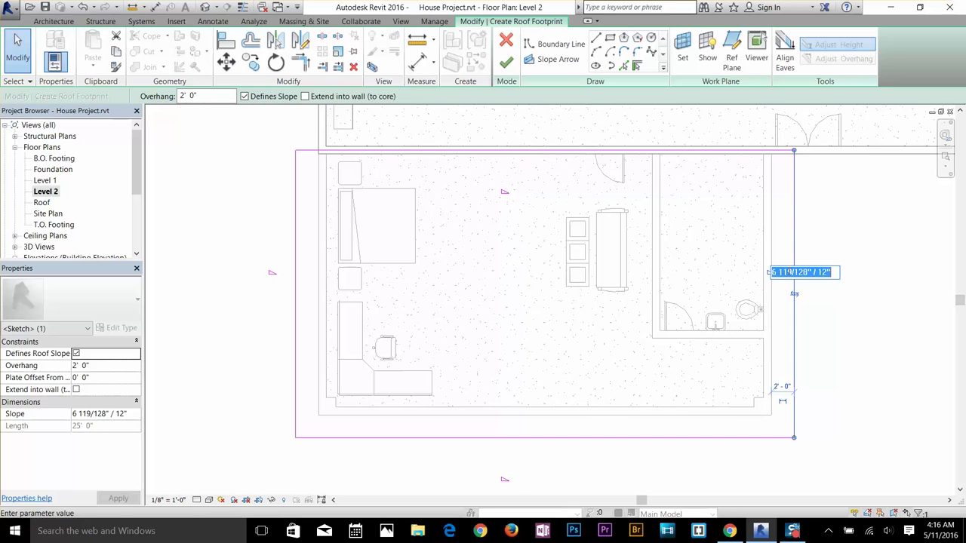
pyautogui.write('4')
pyautogui.press('Return')
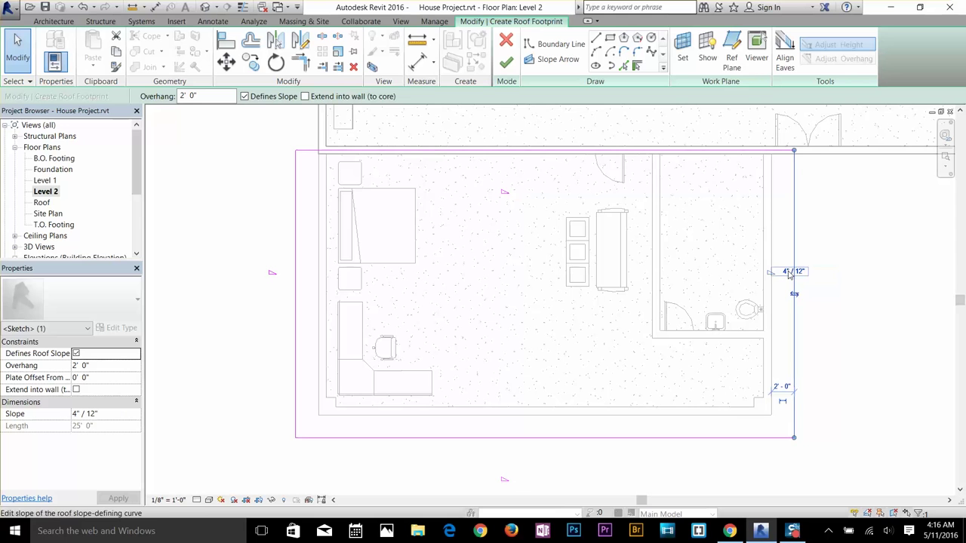
# - Set the north roof edge's slope to 4" / 12" and finish the roof with the highlighted walls attached to it
pyautogui.click(600, 151)
pyautogui.click(533, 191)
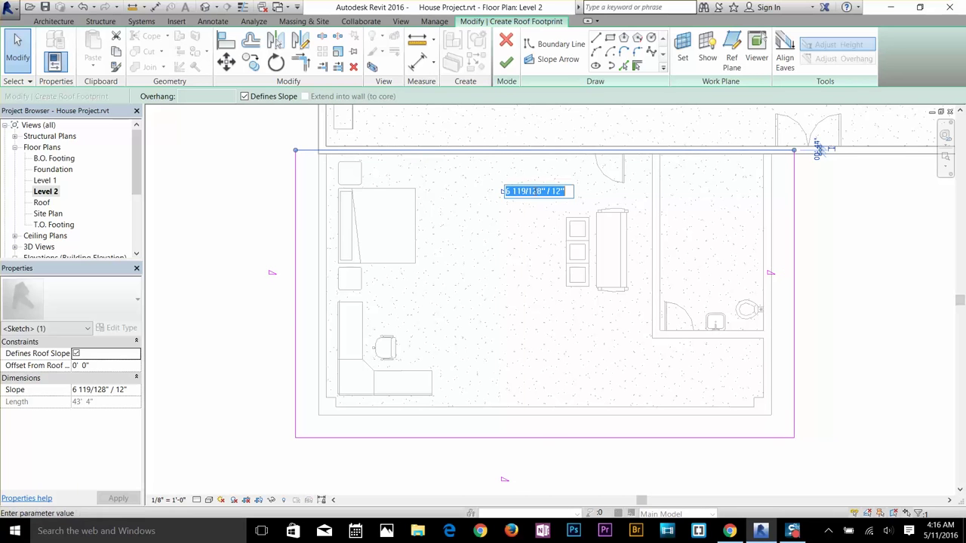
pyautogui.write('4')
pyautogui.press('Return')
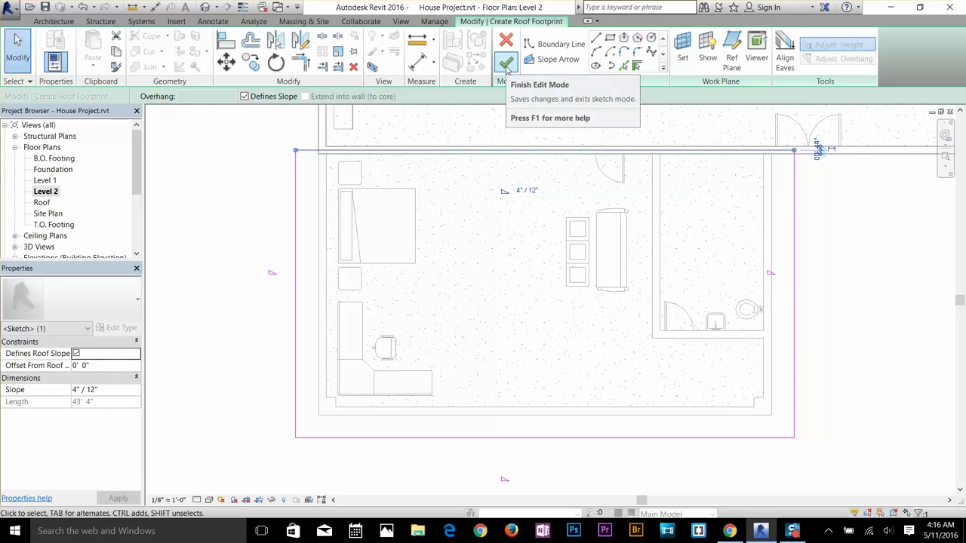
pyautogui.click(507, 64)
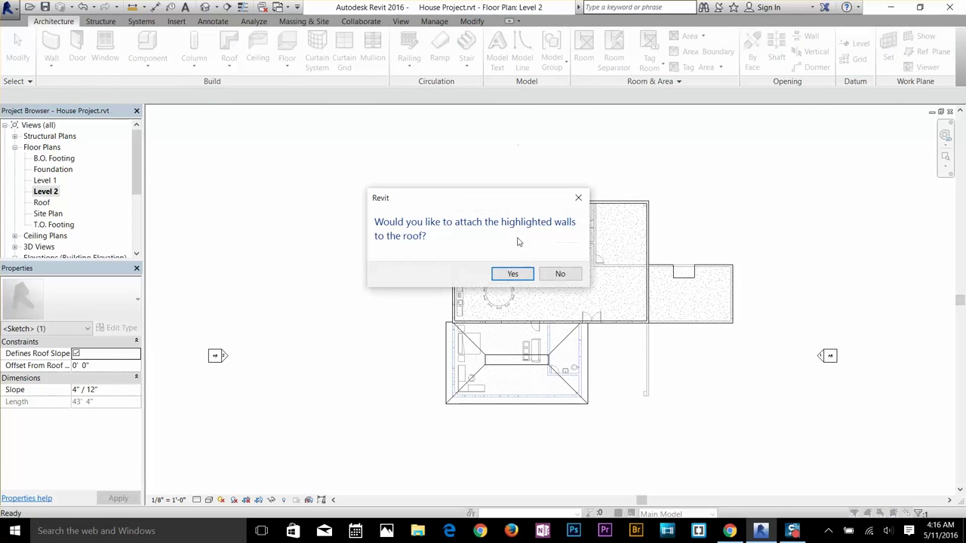
pyautogui.click(512, 273)
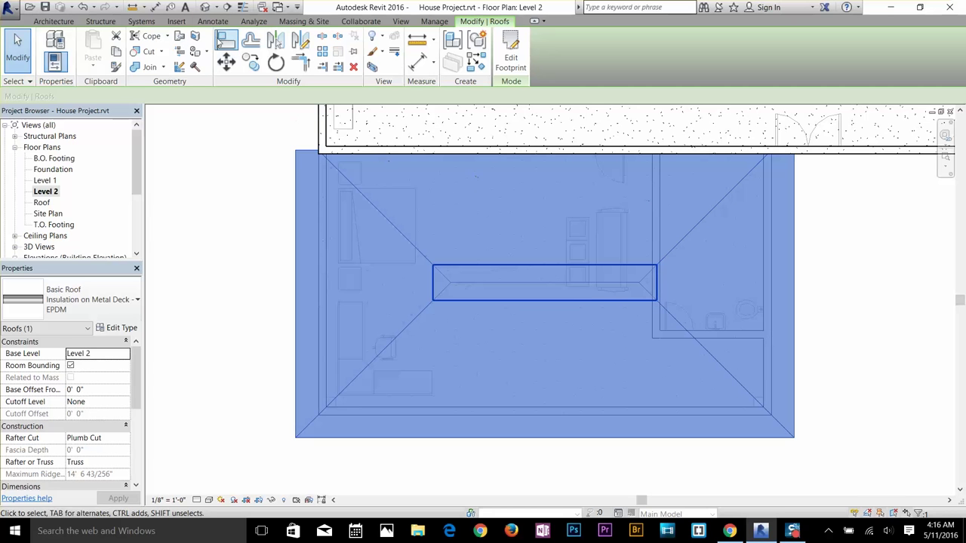
# - Open the 3D view and examine the new hip roof over the bedroom wing
pyautogui.click(205, 7)
pyautogui.click(422, 197)
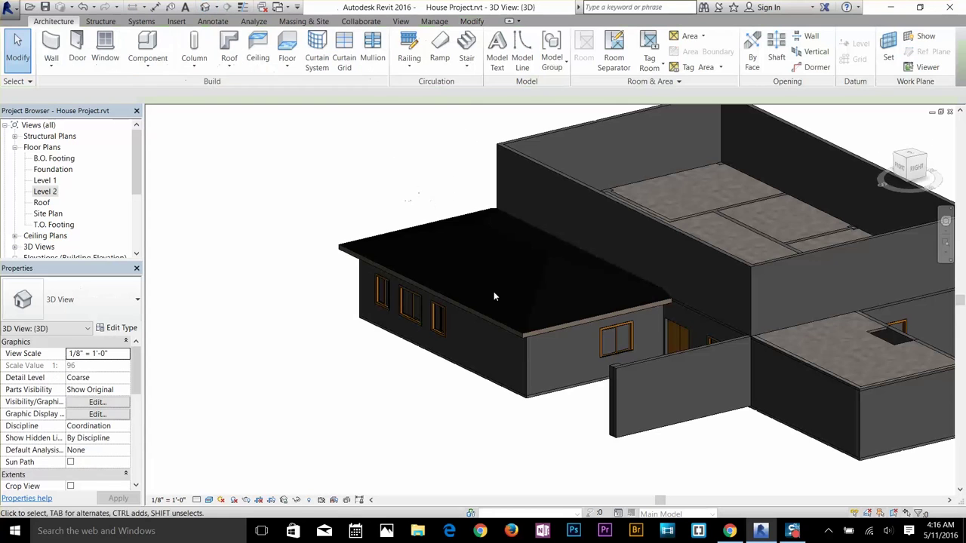
pyautogui.scroll(3, 521, 299)
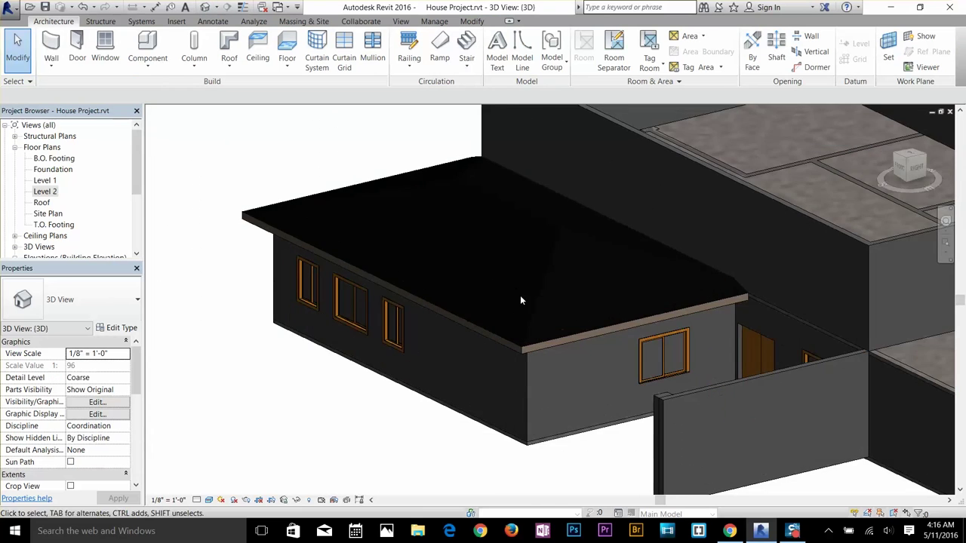
pyautogui.keyDown('shift'); pyautogui.moveTo(520, 301); pyautogui.dragTo(560, 349, button='middle'); pyautogui.keyUp('shift')
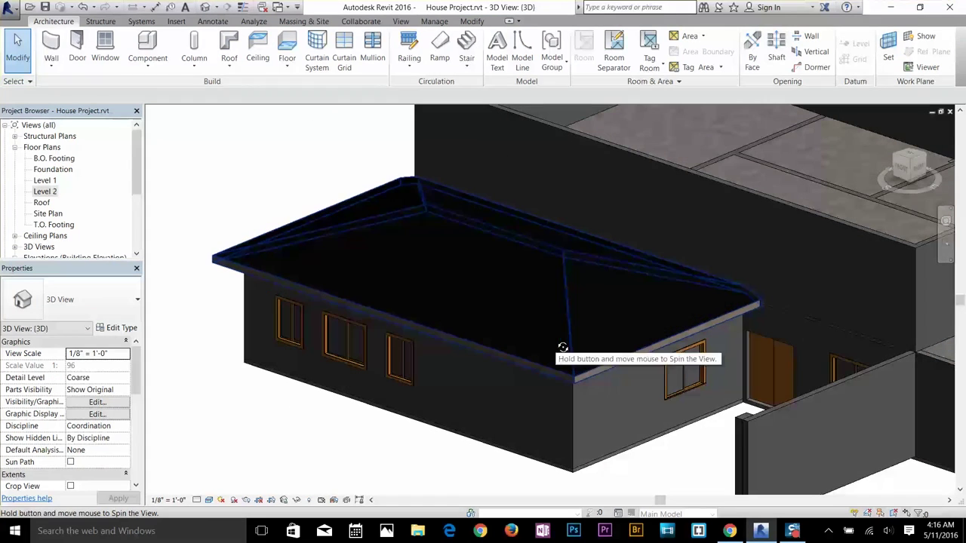
# - Start a footprint roof in the Roof plan and pick the main house's four exterior walls as slope-defining boundaries with a 2' overhang
pyautogui.doubleClick(50, 182)
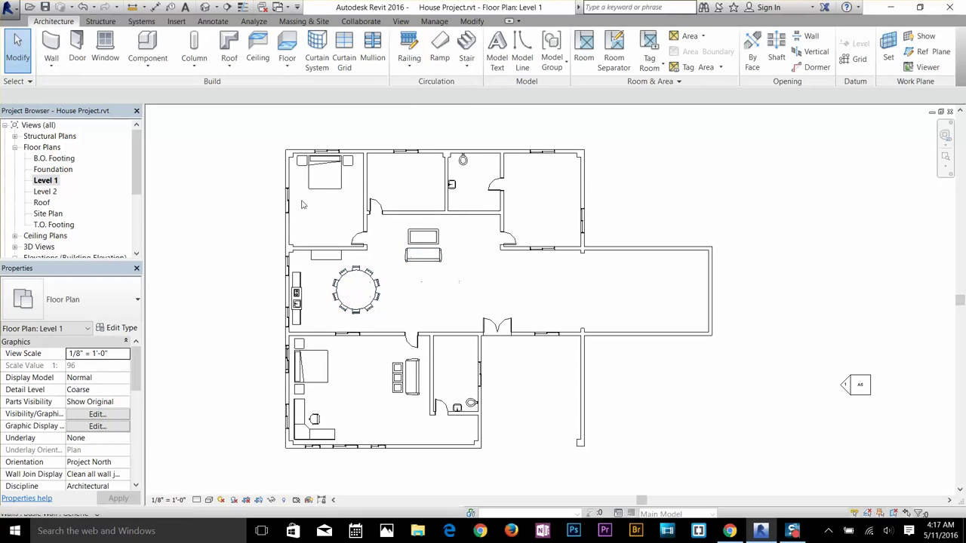
pyautogui.doubleClick(43, 206)
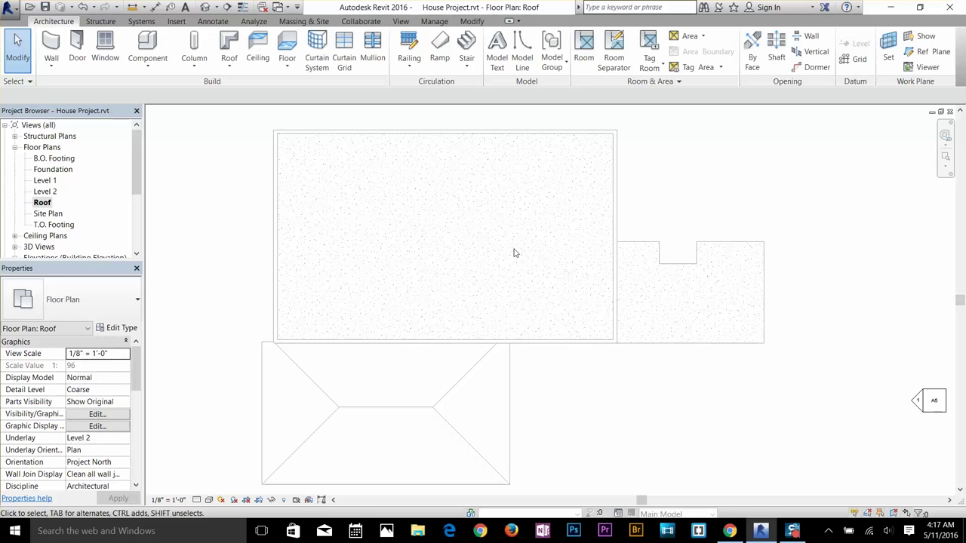
pyautogui.moveTo(514, 252); pyautogui.dragTo(526, 303, button='middle')
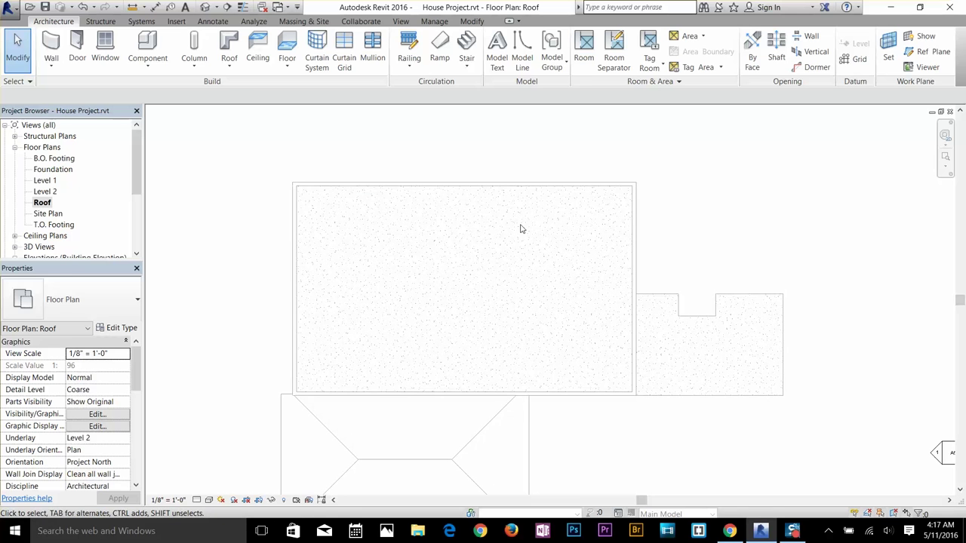
pyautogui.click(228, 65)
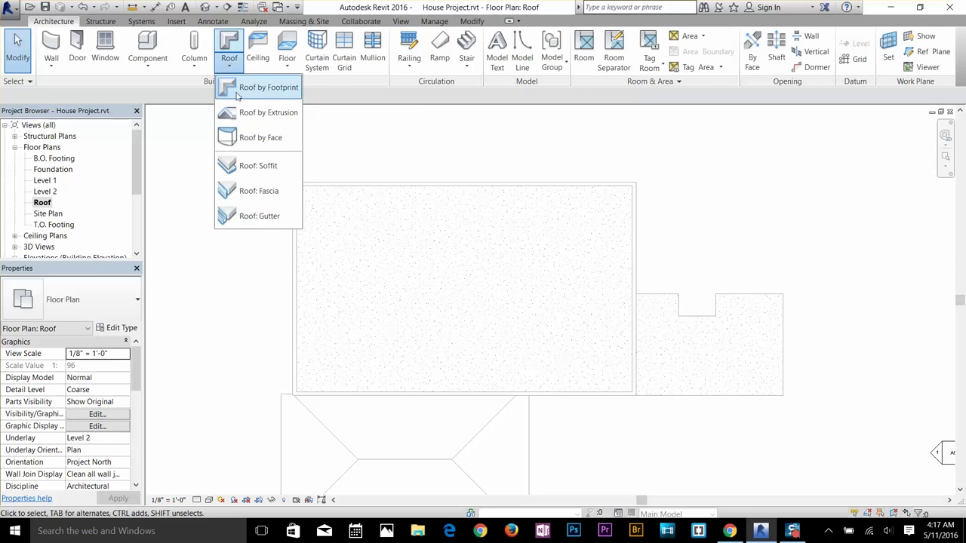
pyautogui.click(244, 89)
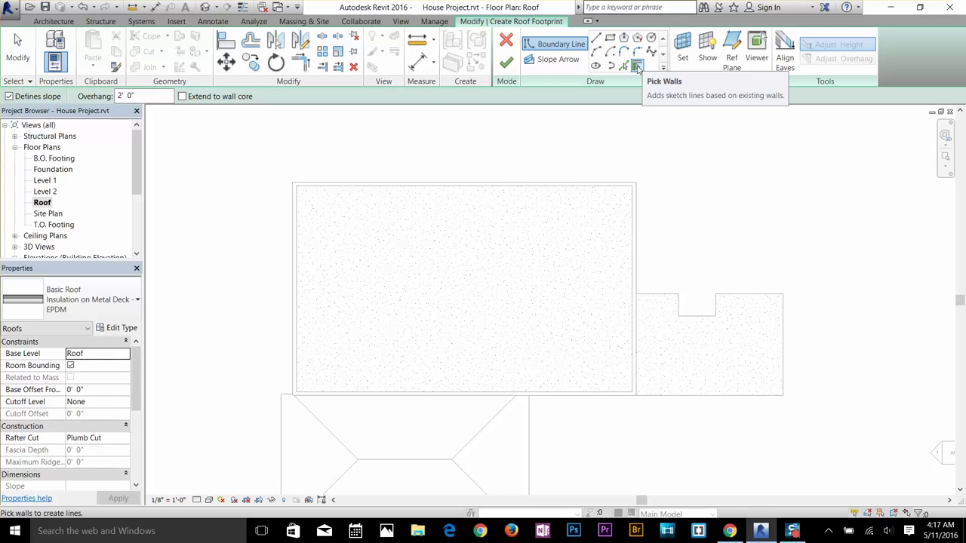
pyautogui.click(307, 182)
pyautogui.click(289, 213)
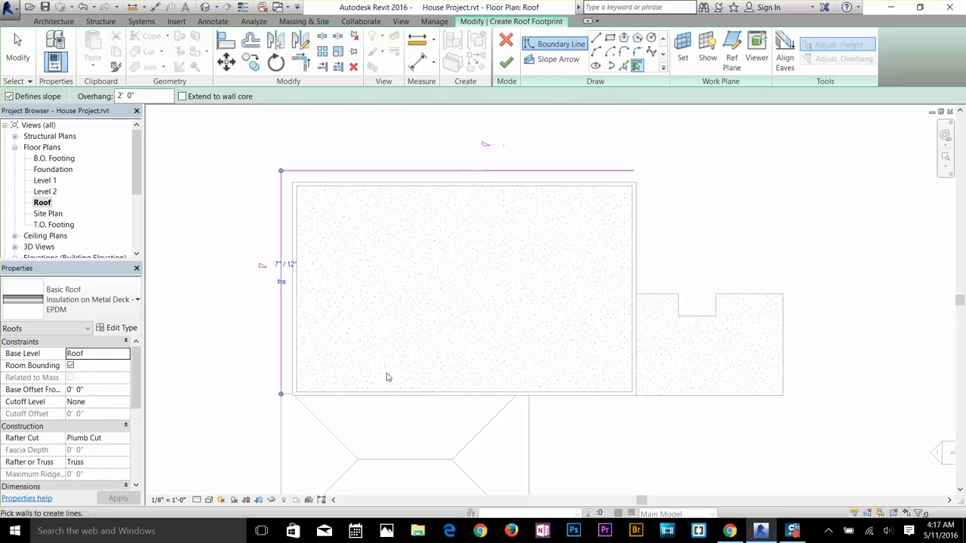
pyautogui.click(390, 396)
pyautogui.click(639, 340)
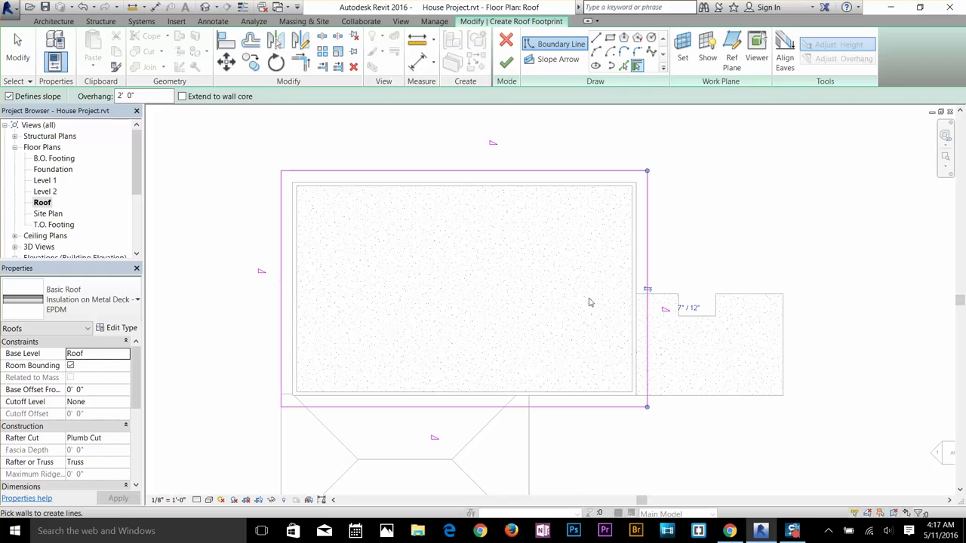
# - Set the east roof edge's slope to 4" / 12" and leave wall picking
pyautogui.click(687, 307)
pyautogui.write('4')
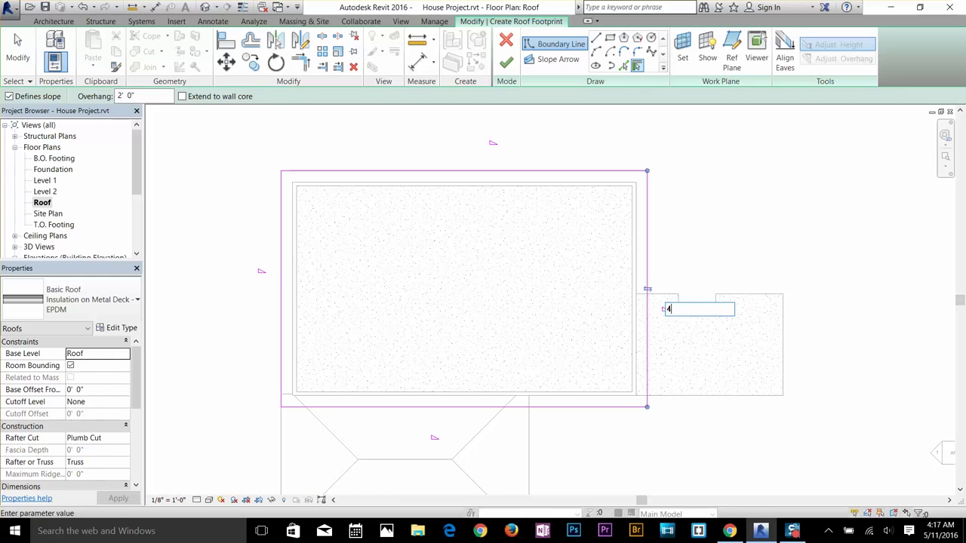
pyautogui.press('Return')
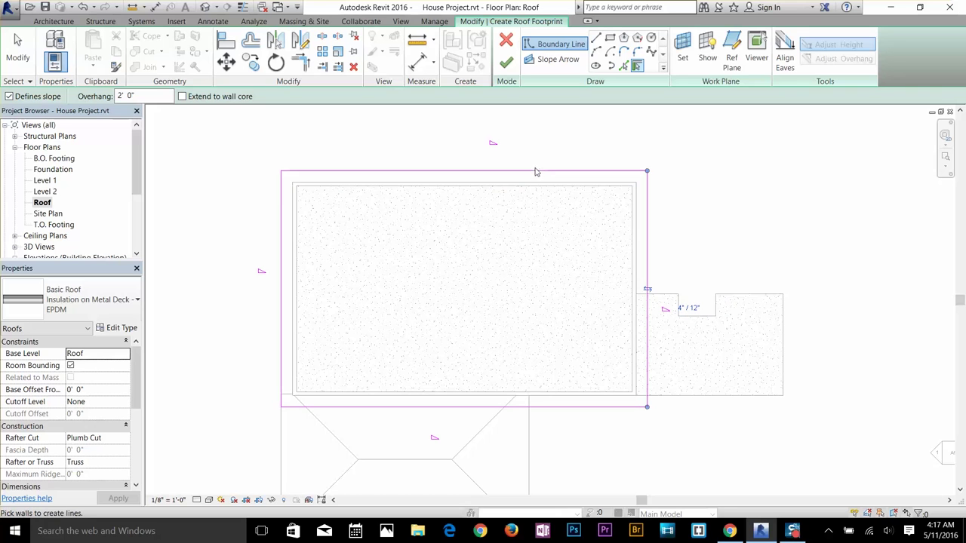
pyautogui.press('Escape')
pyautogui.press('Escape')
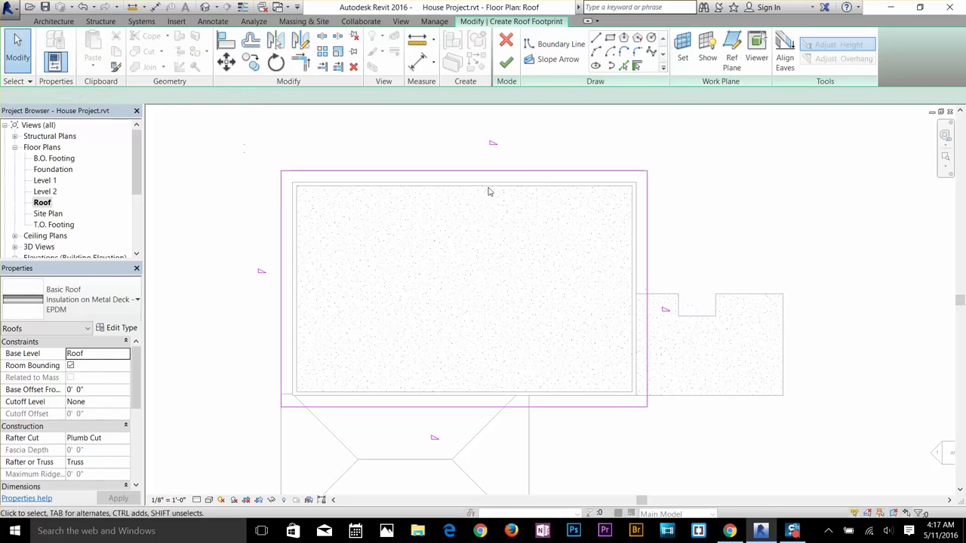
# - Set the slope of the main roof's north edge to 4" / 12"
pyautogui.click(510, 174)
pyautogui.click(516, 144)
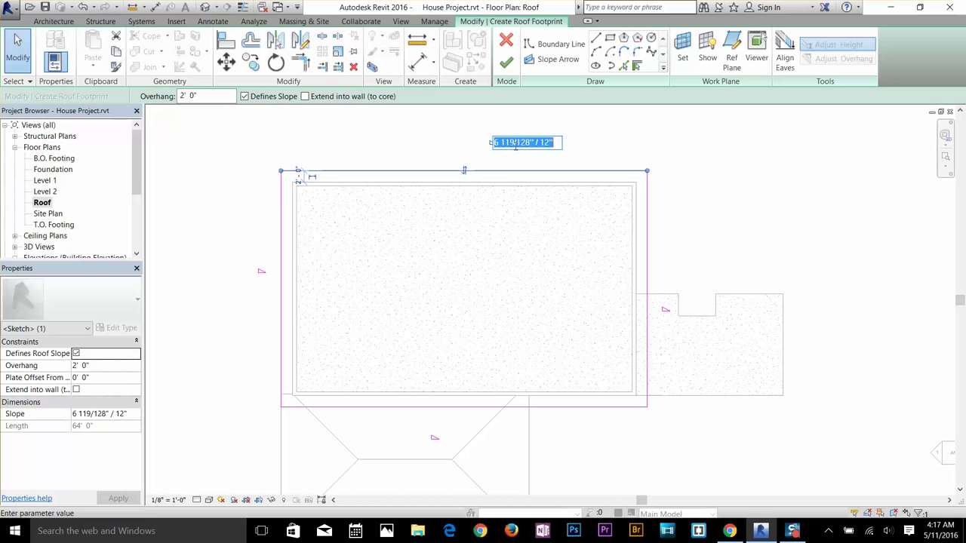
pyautogui.write('4')
pyautogui.press('Return')
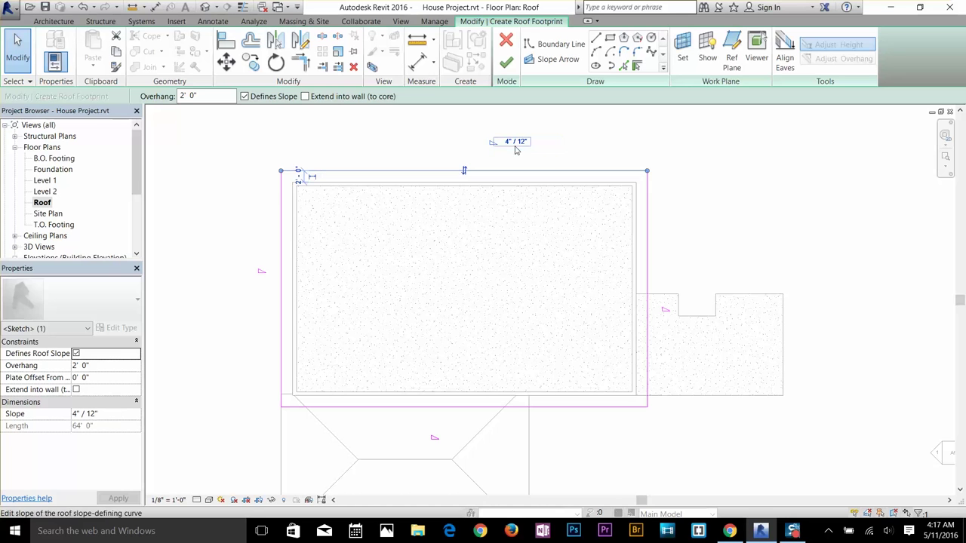
pyautogui.click(282, 237)
pyautogui.press('Escape')
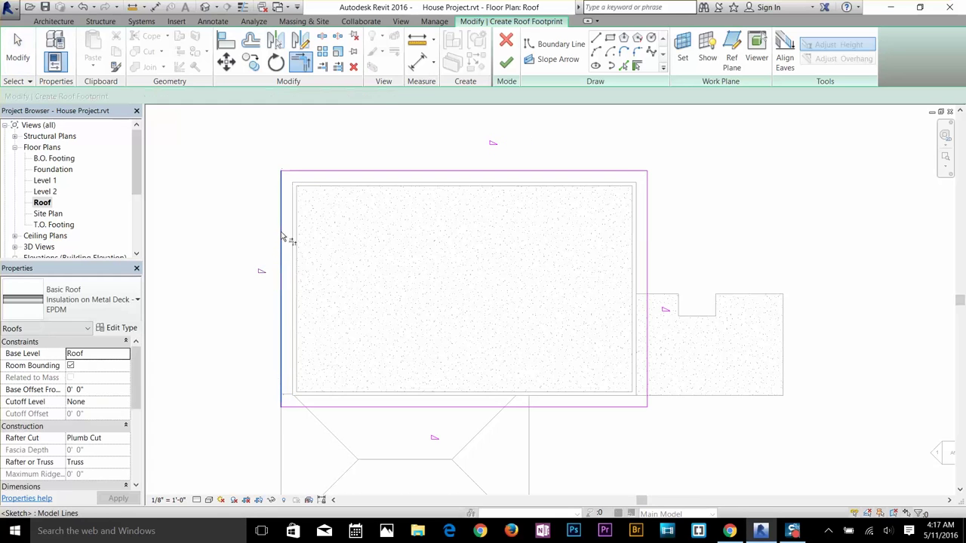
pyautogui.click(354, 408)
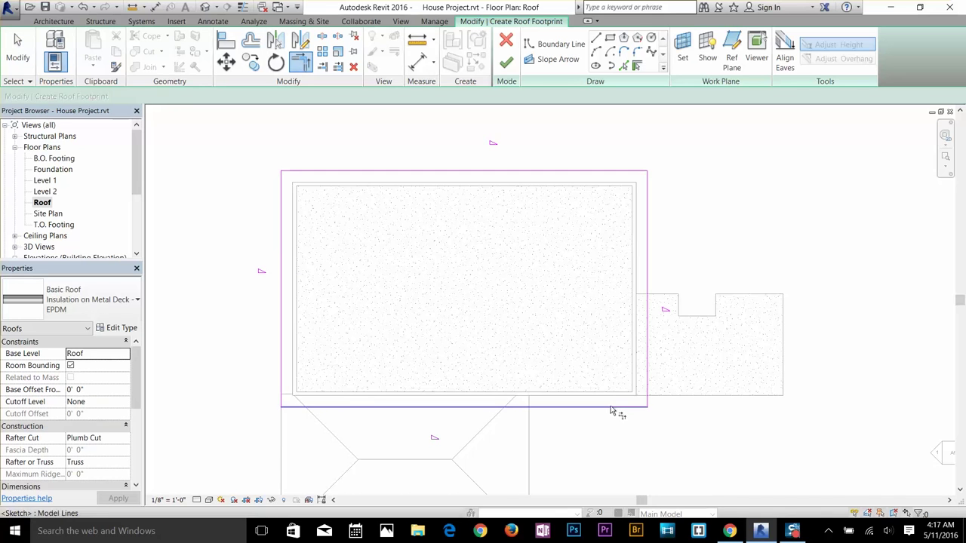
pyautogui.click(17, 52)
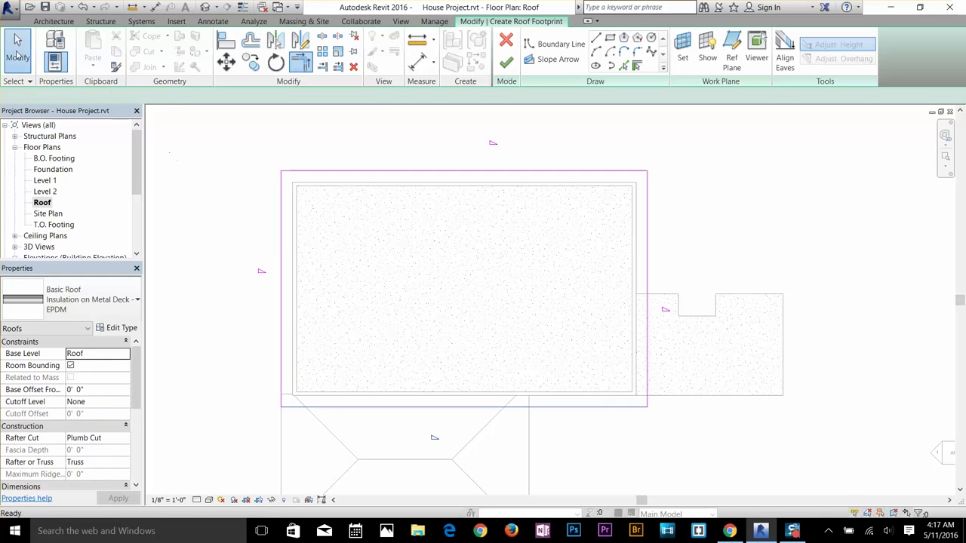
# - Set the slope of the main roof's west edge to 4" / 12"
pyautogui.click(280, 329)
pyautogui.click(285, 270)
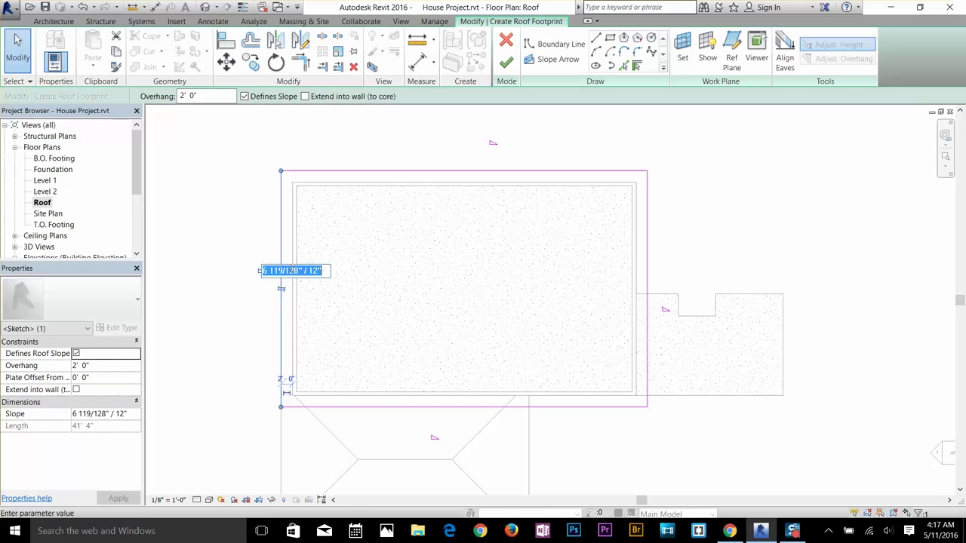
pyautogui.write('4')
pyautogui.press('Return')
pyautogui.click(231, 308)
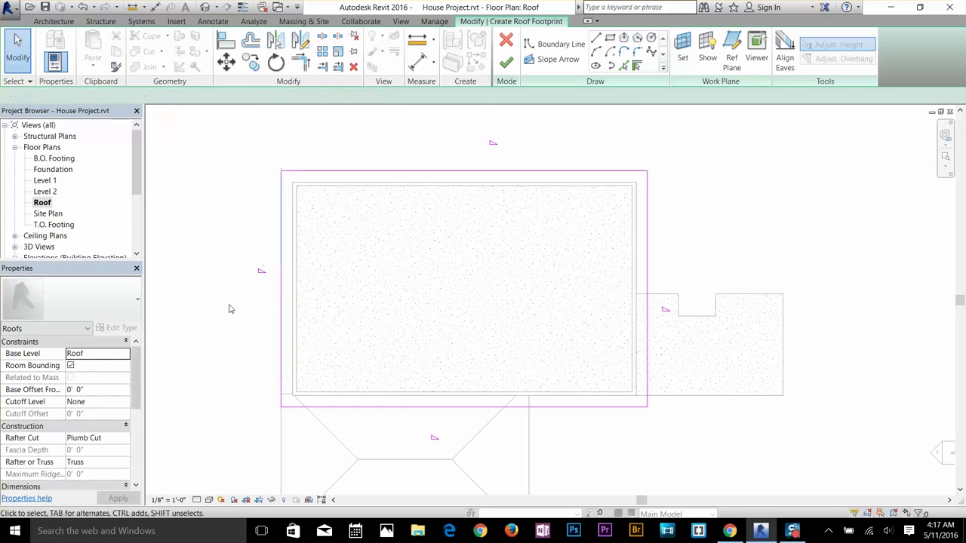
# - Set the slope of the main roof's south edge to 4" / 12" and check the east edge's slope
pyautogui.click(418, 408)
pyautogui.click(448, 437)
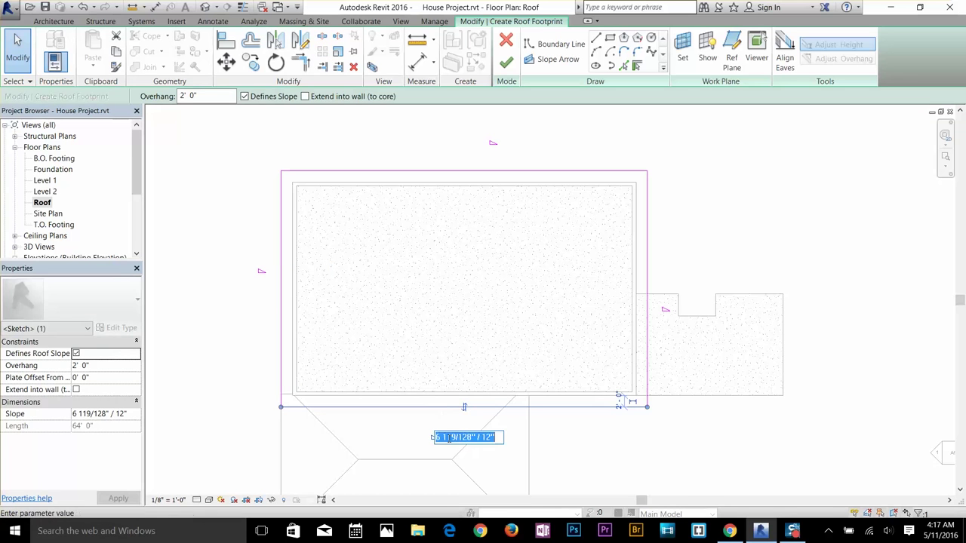
pyautogui.write('4')
pyautogui.press('Return')
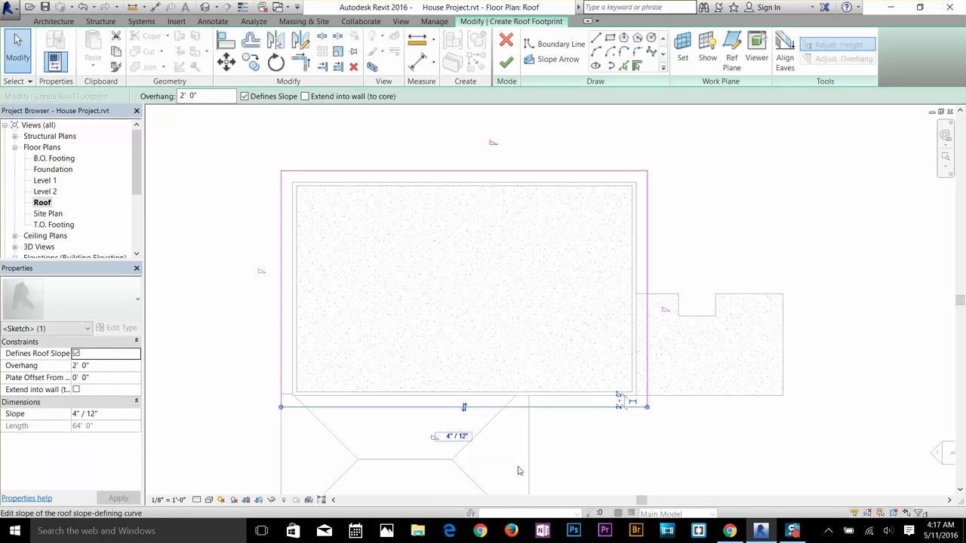
pyautogui.click(647, 353)
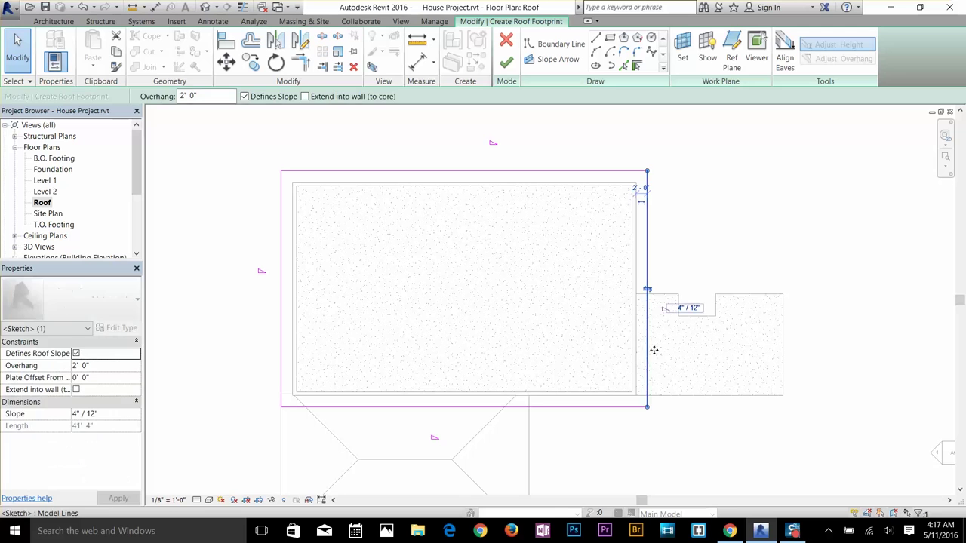
pyautogui.click(655, 349)
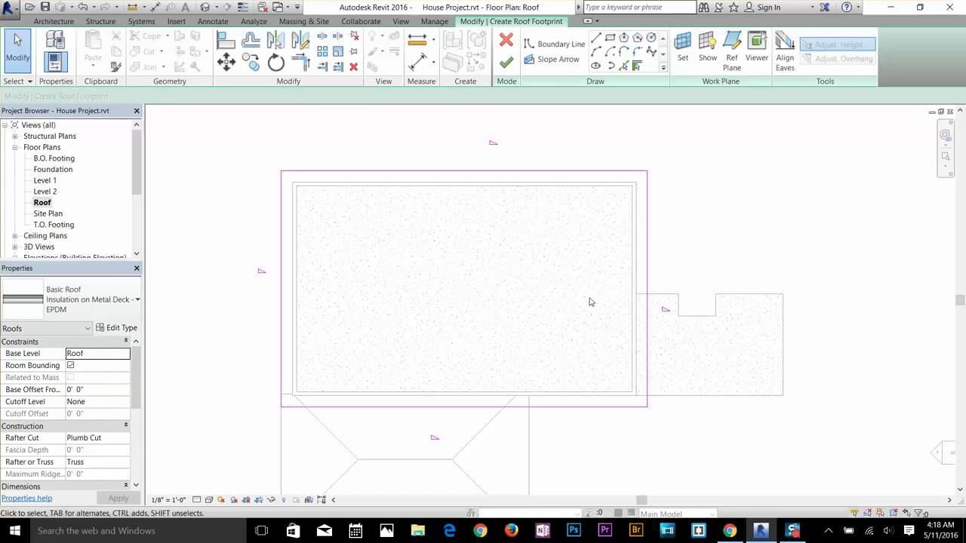
# - Finish the main house roof and reopen its footprint sketch for editing
pyautogui.click(507, 61)
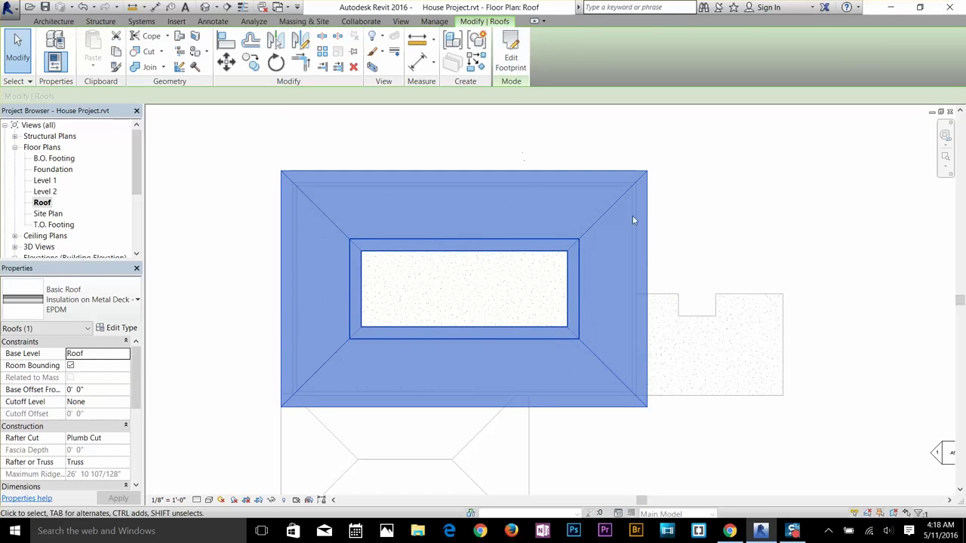
pyautogui.click(696, 169)
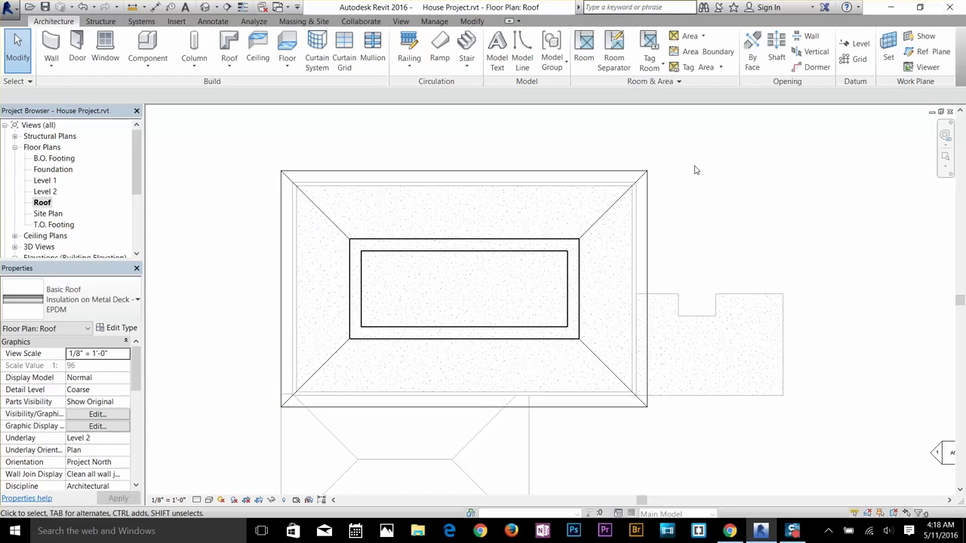
pyautogui.click(643, 179)
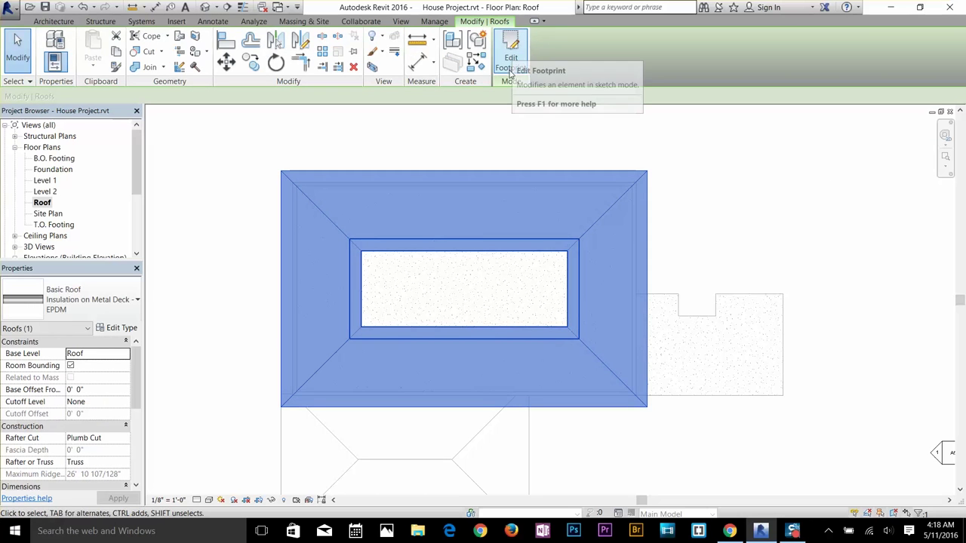
pyautogui.click(507, 65)
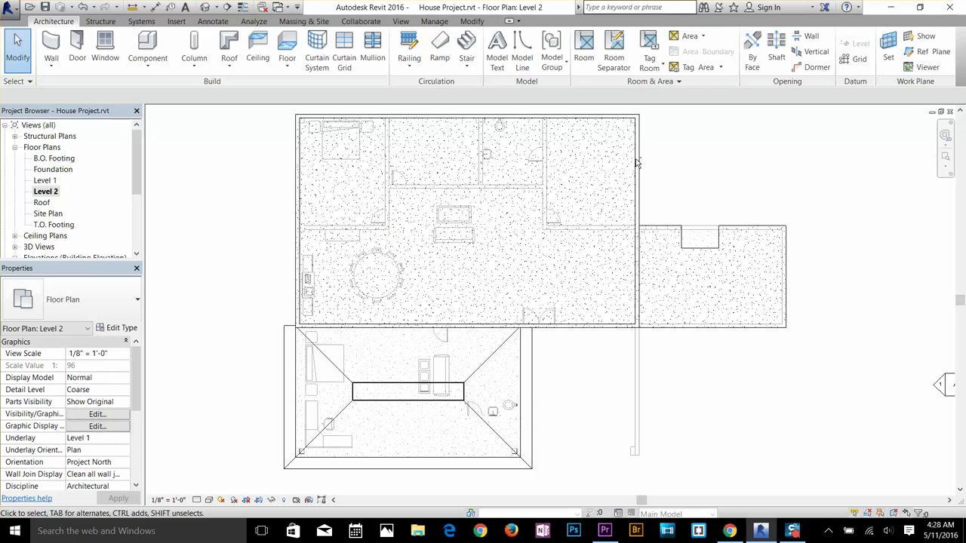
# - Open the Roof plan and delete the roof over the main house
pyautogui.doubleClick(46, 203)
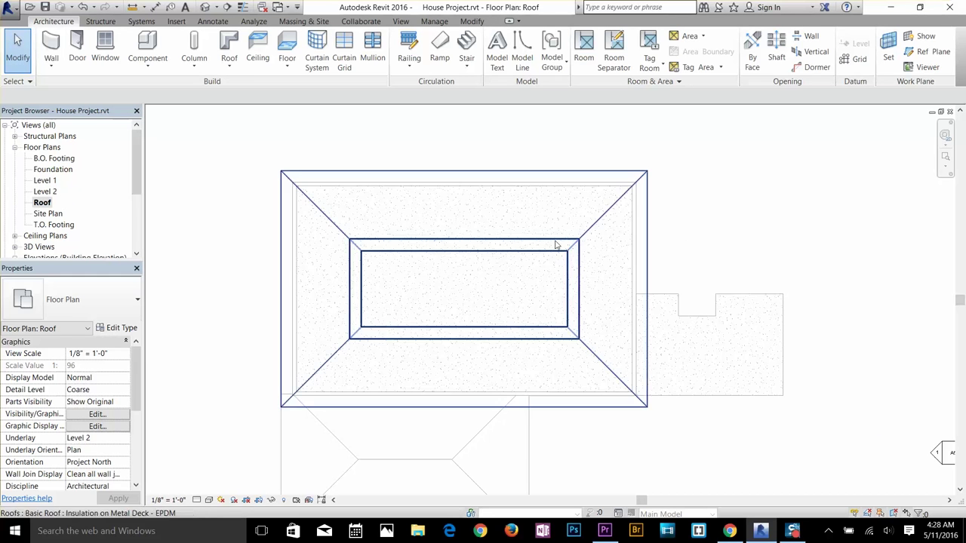
pyautogui.click(577, 241)
pyautogui.press('Delete')
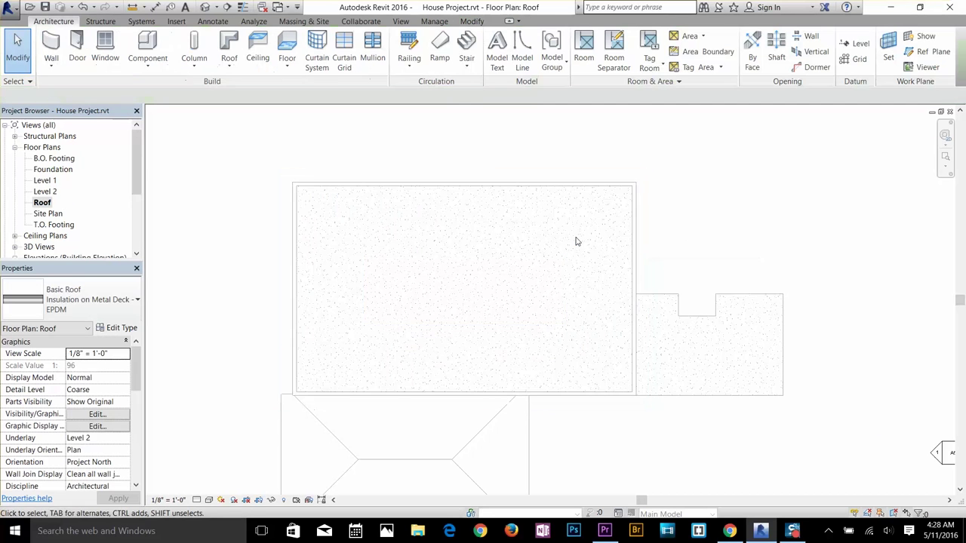
# - Start a new roof by footprint over the main house in the Roof plan
pyautogui.scroll(1, 553, 209)
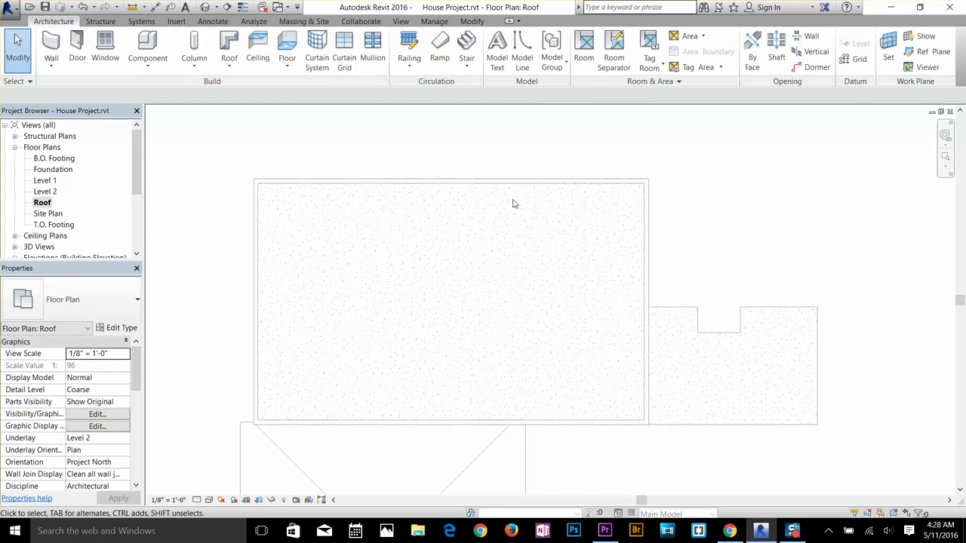
pyautogui.click(229, 66)
pyautogui.click(243, 87)
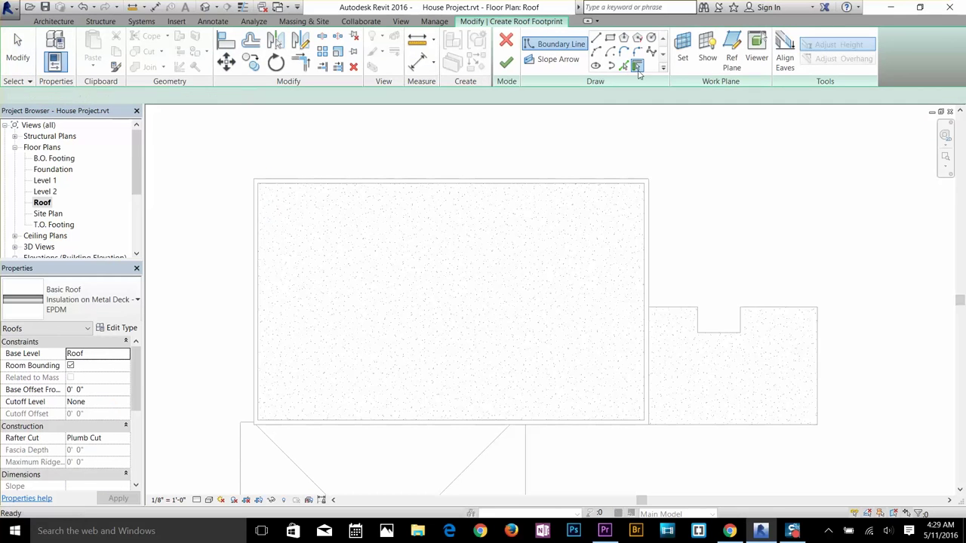
pyautogui.click(253, 216)
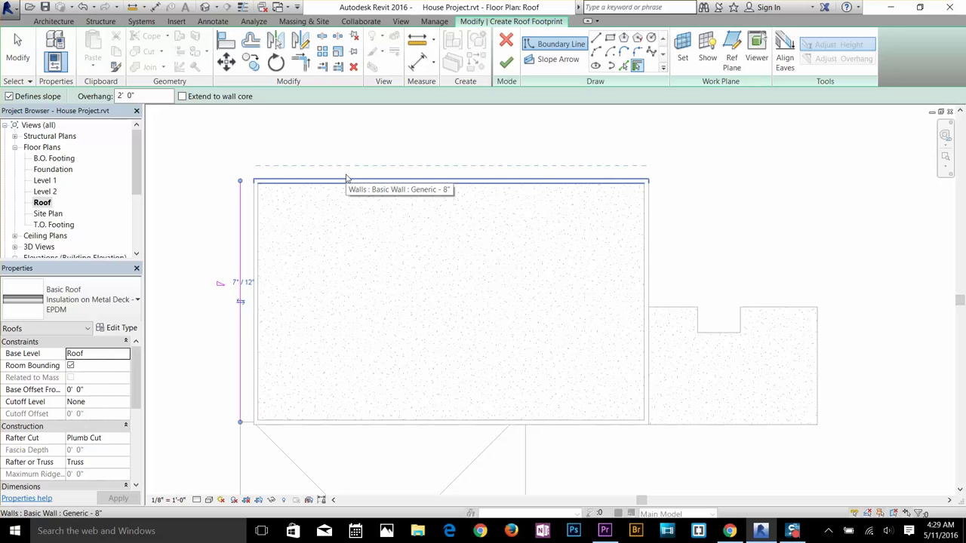
pyautogui.press('Escape')
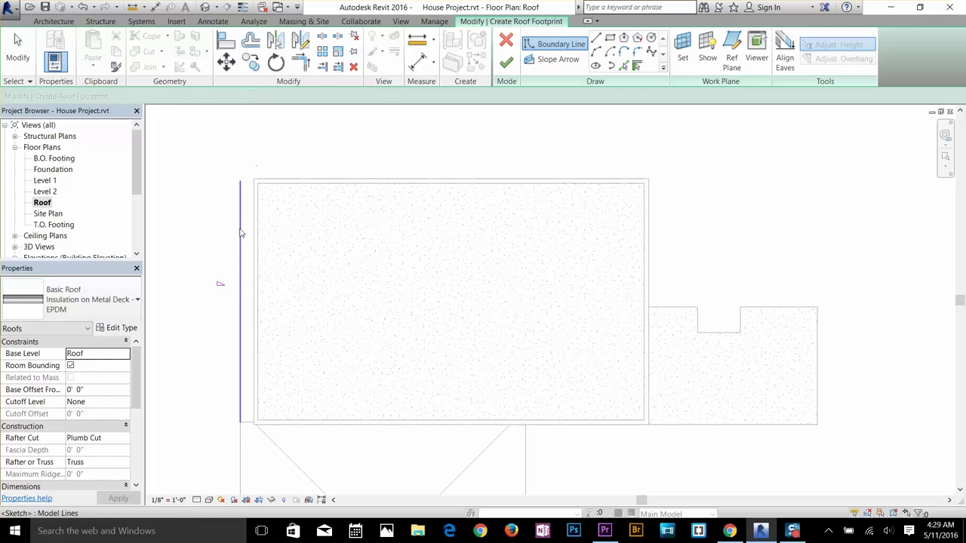
pyautogui.click(240, 232)
pyautogui.press('Delete')
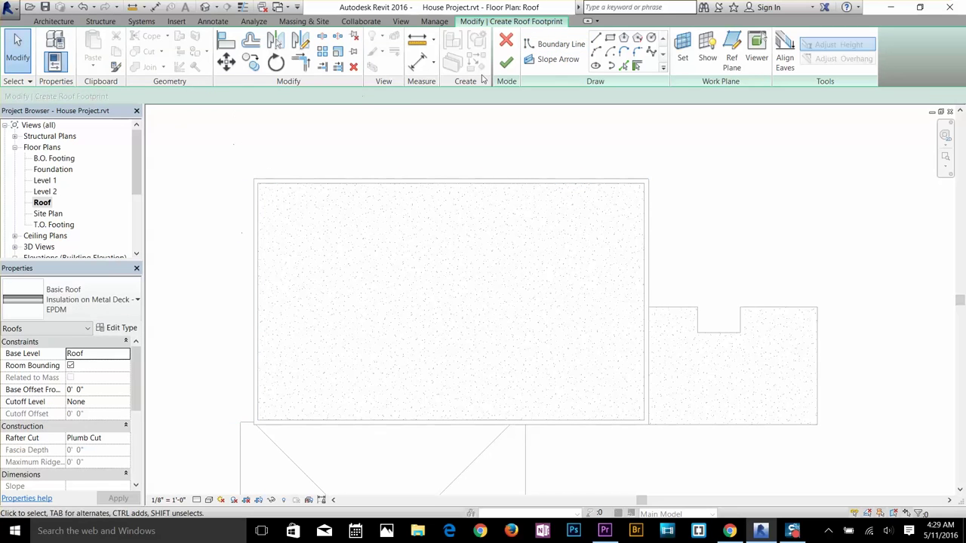
# - Trace the main roof footprint from the four outer walls with a 2' overhang, making only the north and south edges slope-defining
pyautogui.click(636, 65)
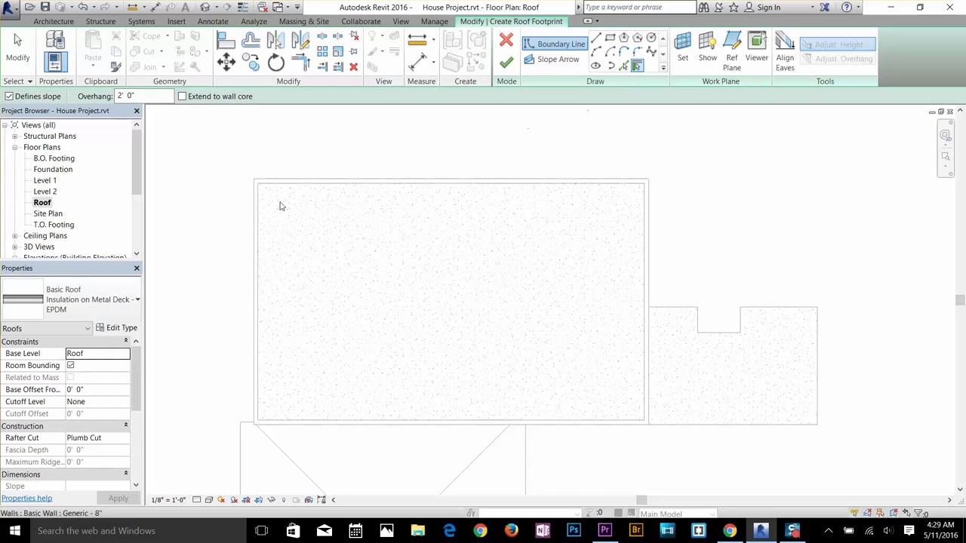
pyautogui.click(9, 97)
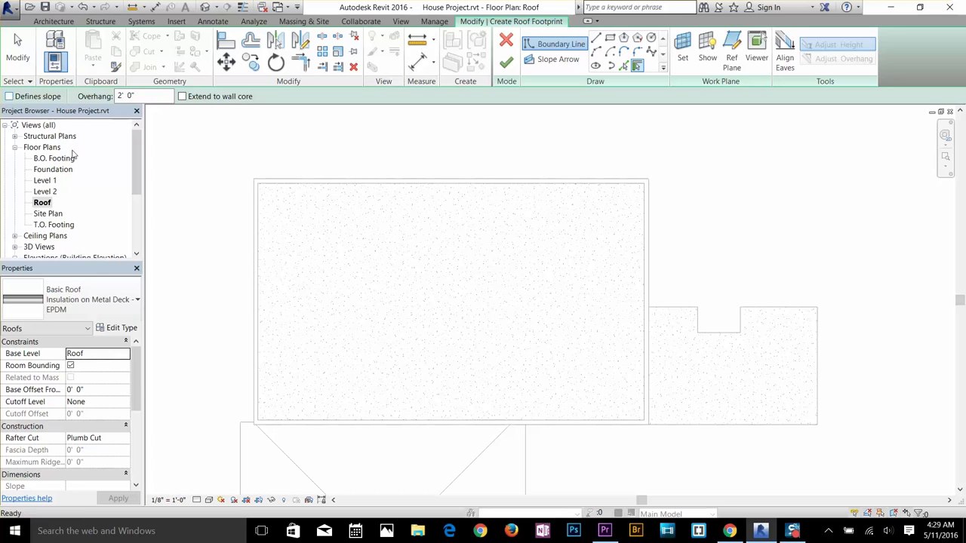
pyautogui.click(252, 277)
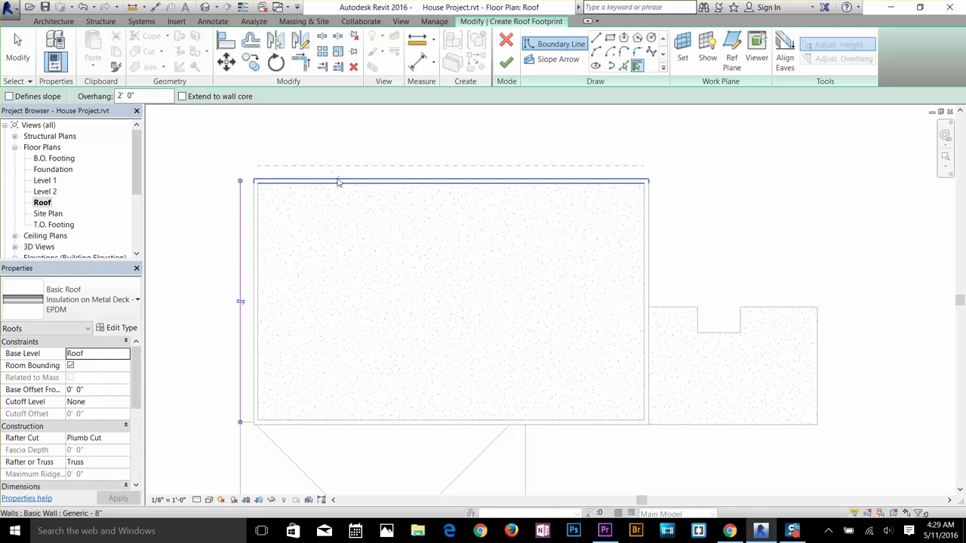
pyautogui.click(37, 97)
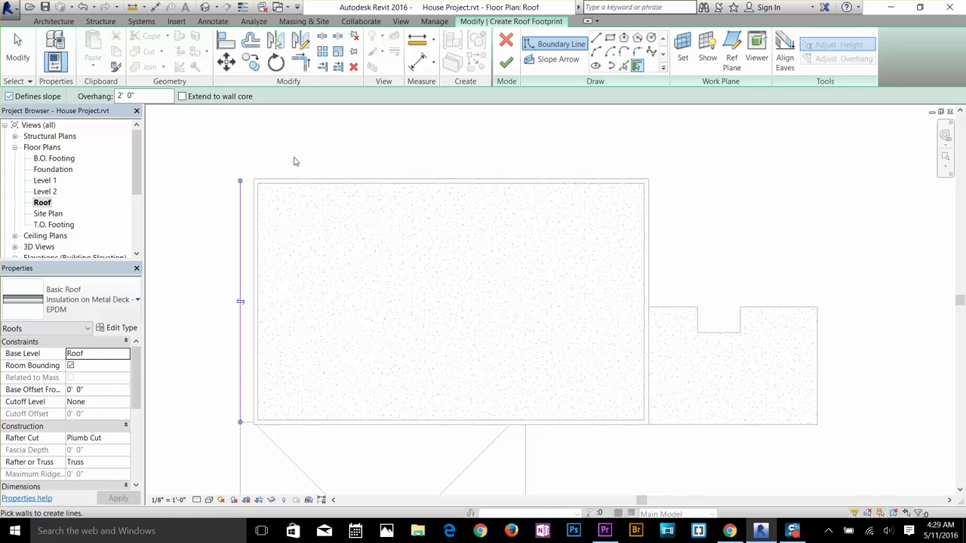
pyautogui.click(324, 176)
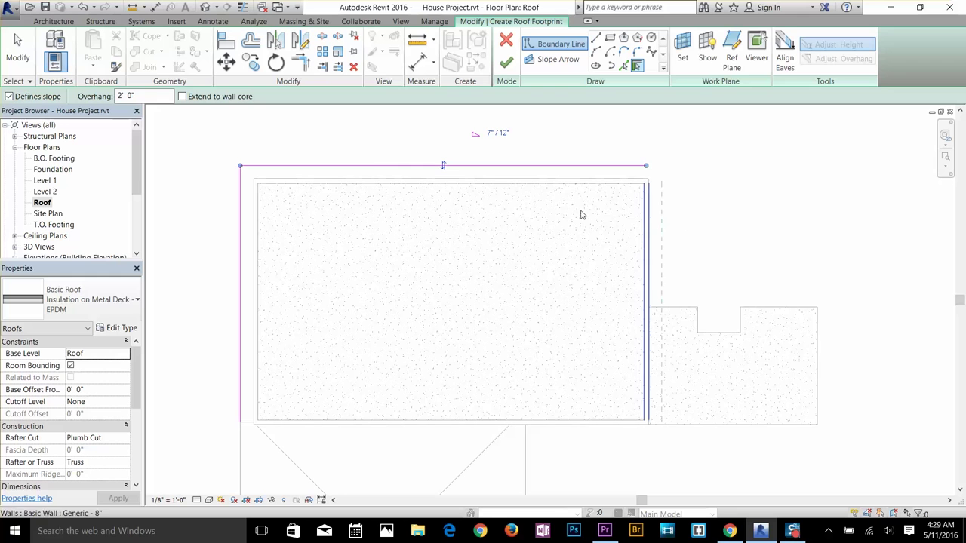
pyautogui.click(10, 96)
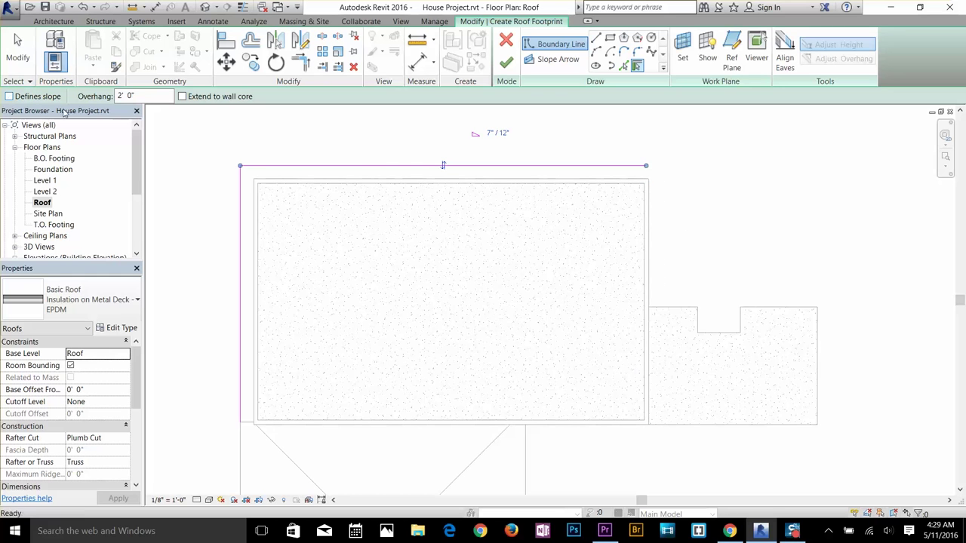
pyautogui.click(653, 264)
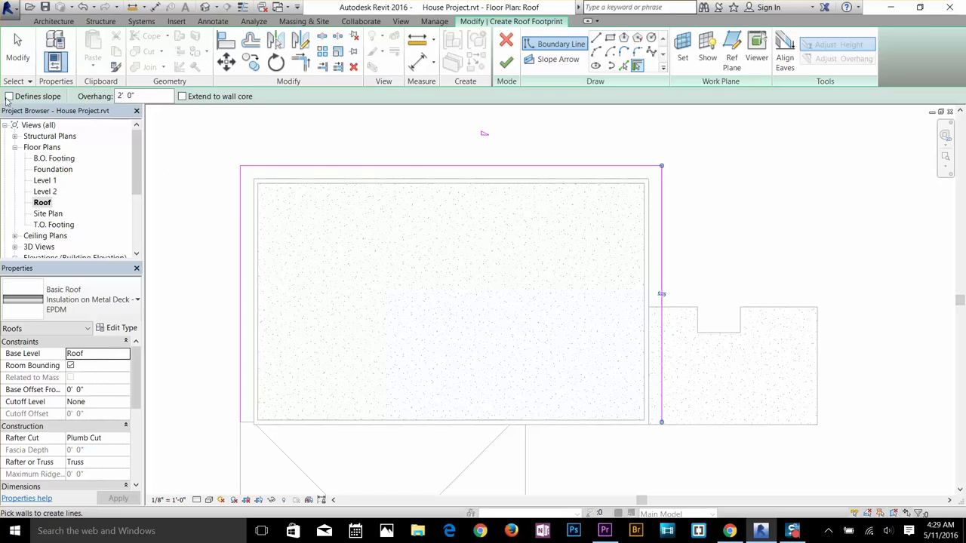
pyautogui.click(567, 434)
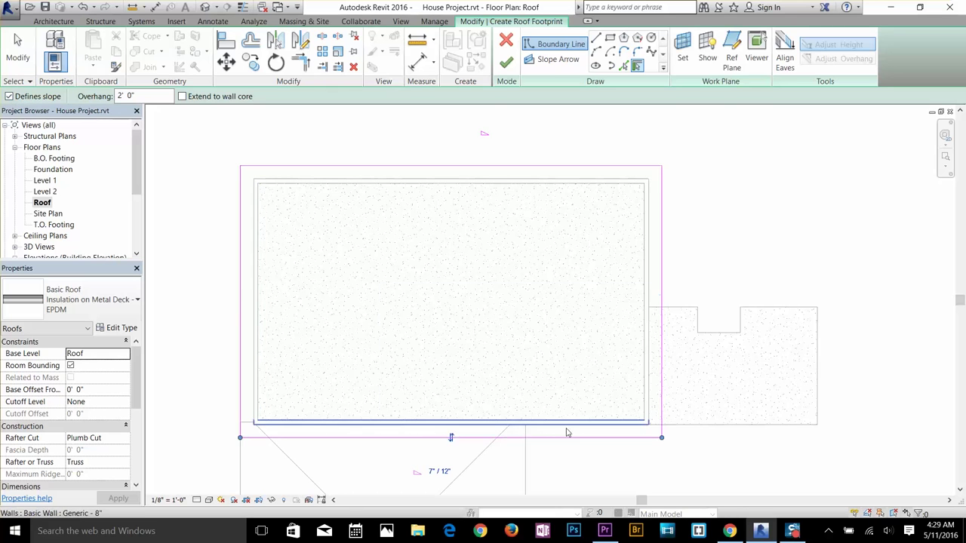
pyautogui.click(17, 49)
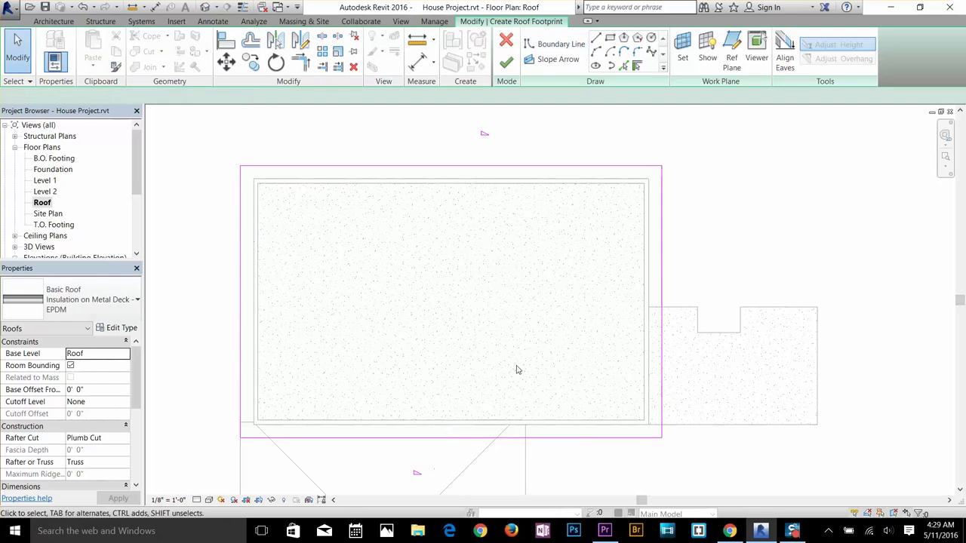
# - Set the slope of the main roof's south and north edges to 4" / 12"
pyautogui.click(616, 443)
pyautogui.click(449, 471)
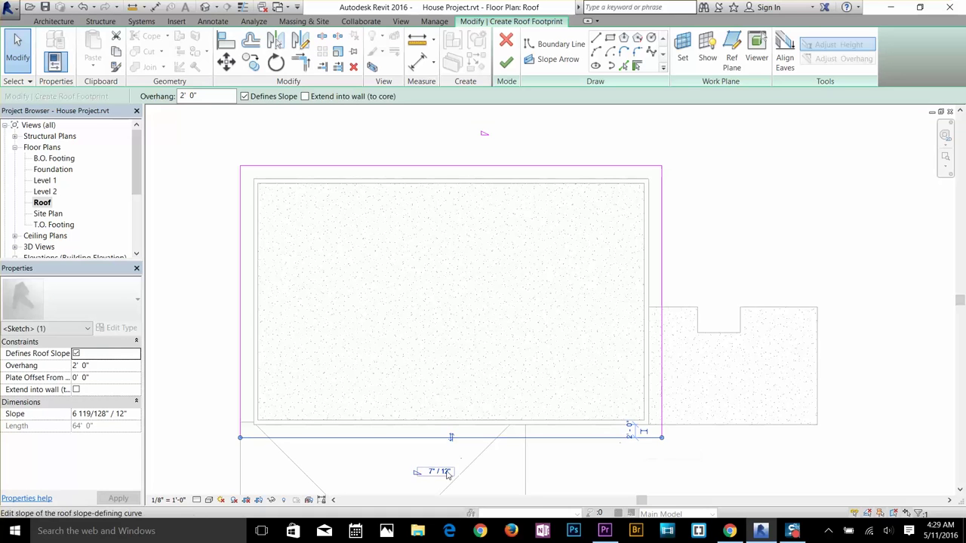
pyautogui.write('4')
pyautogui.press('Return')
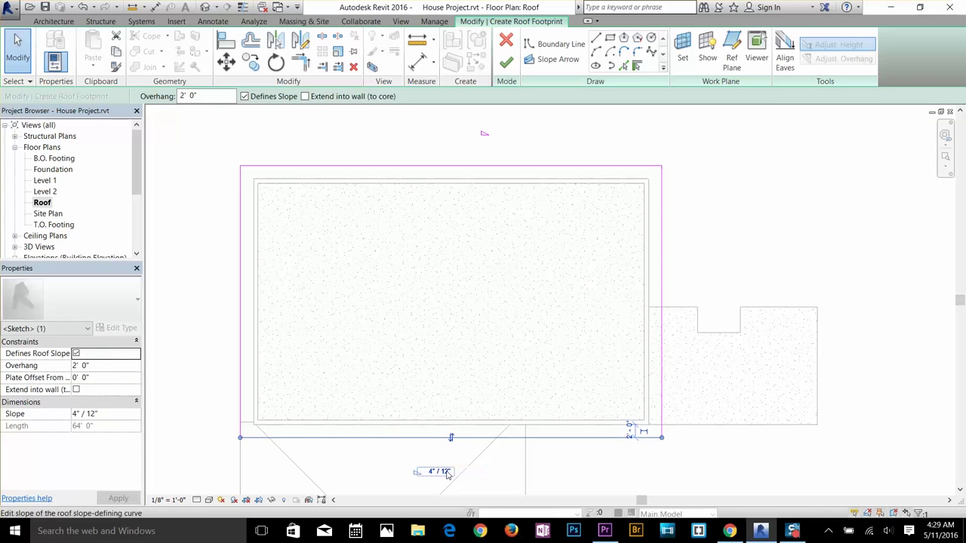
pyautogui.click(475, 167)
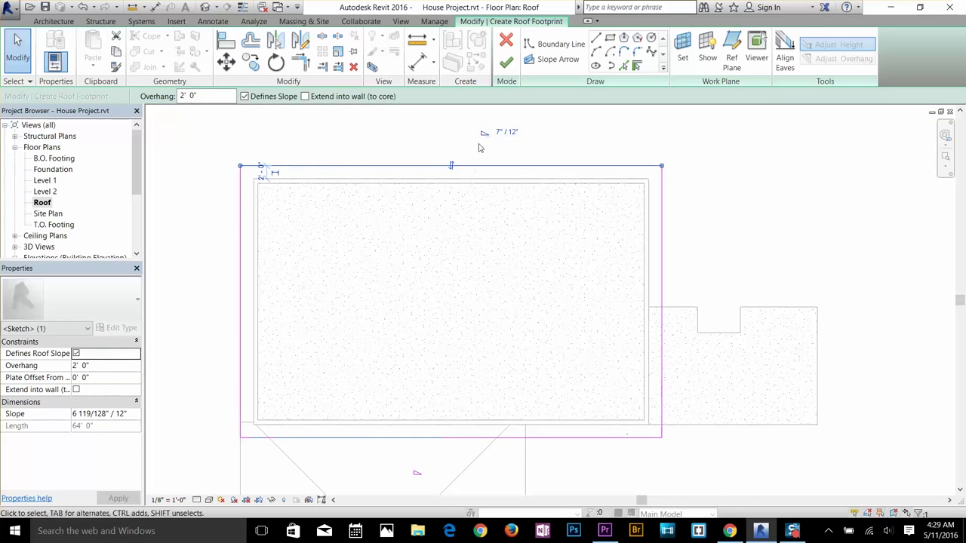
pyautogui.click(501, 134)
pyautogui.write('4')
pyautogui.press('Return')
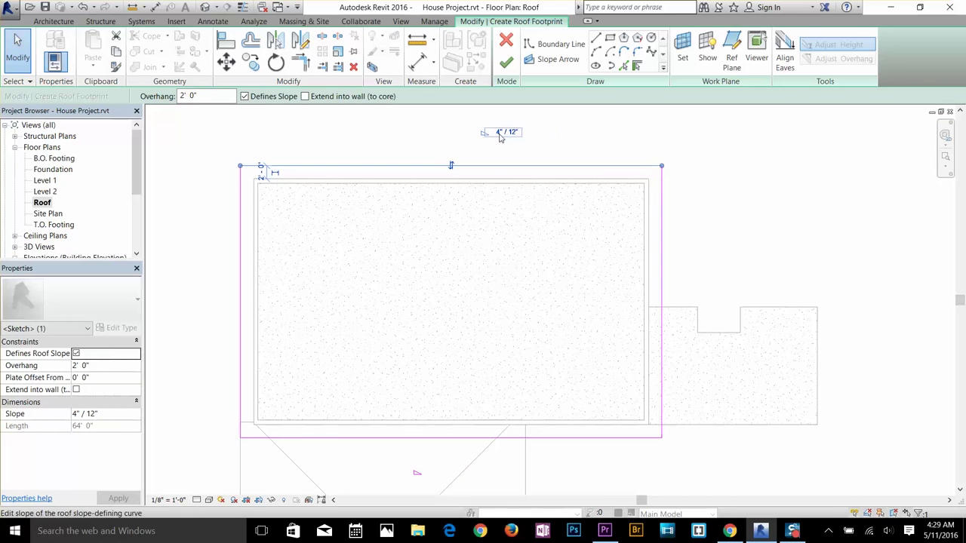
# - Finish the main roof's footprint sketch and show its gable end in the default 3D view
pyautogui.click(662, 234)
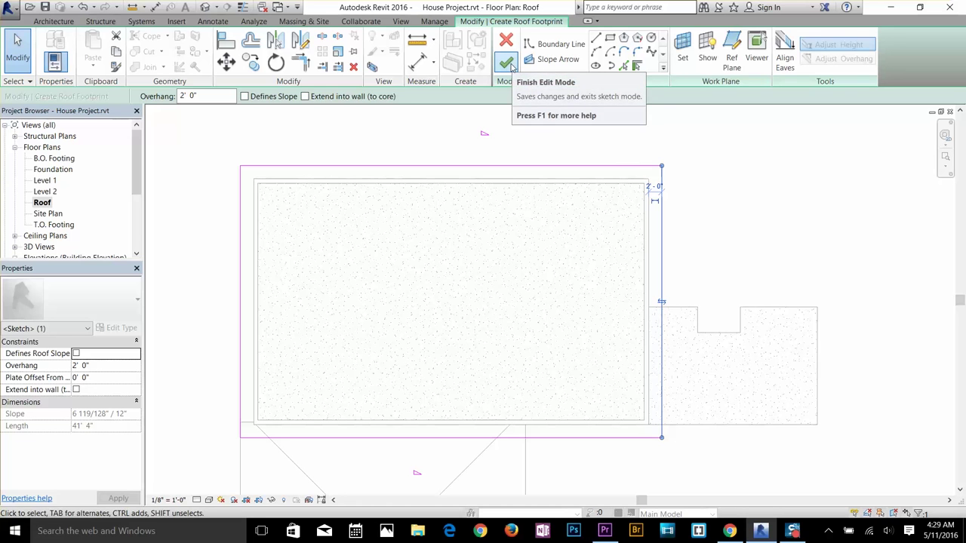
pyautogui.click(508, 63)
pyautogui.click(728, 164)
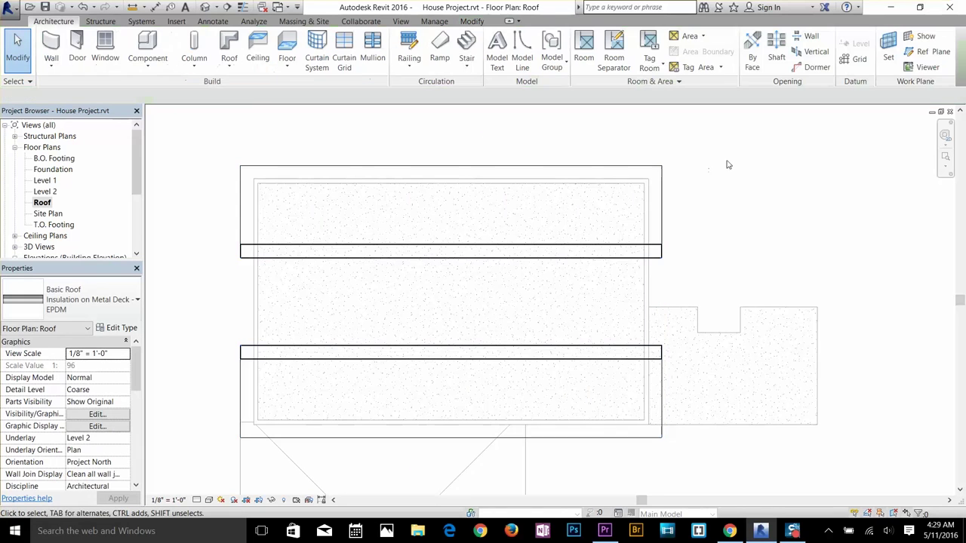
pyautogui.click(205, 8)
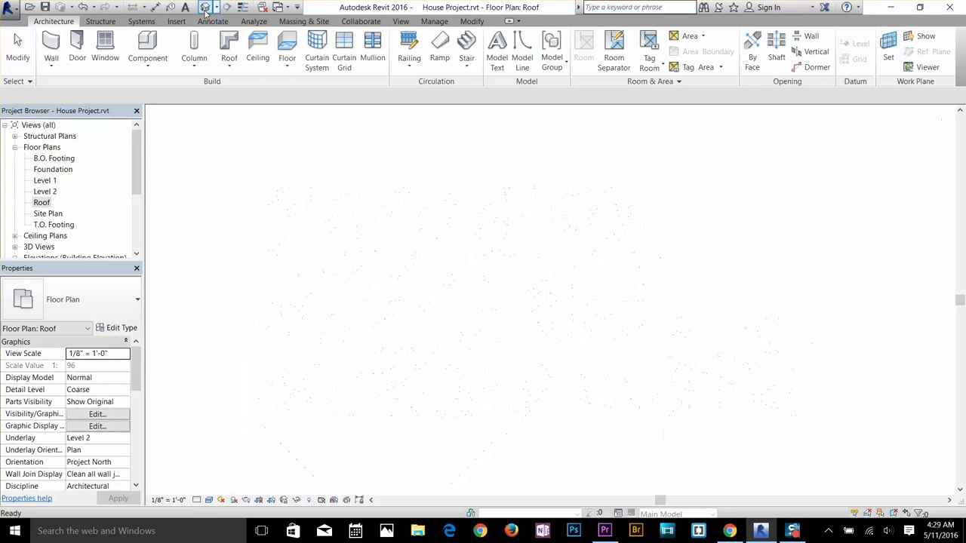
pyautogui.scroll(5, 427, 412)
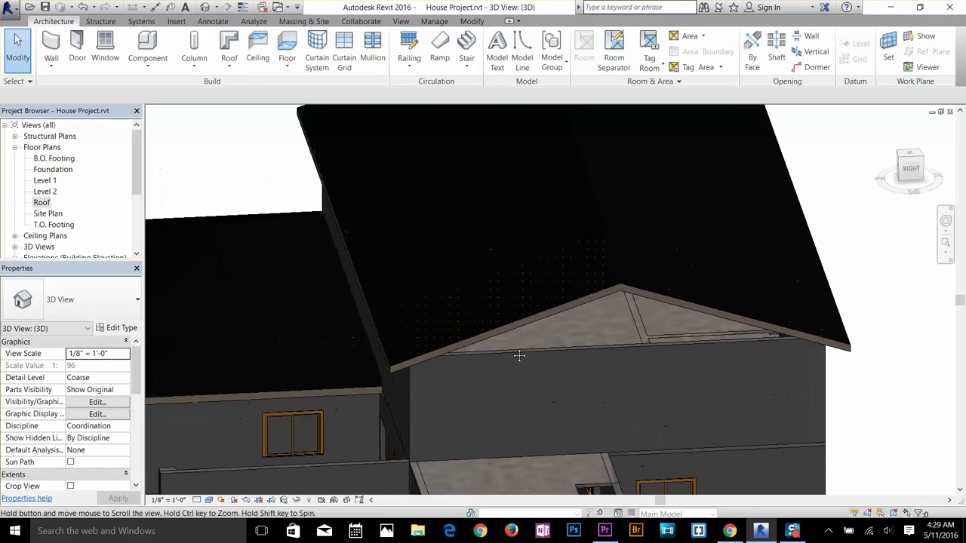
pyautogui.moveTo(519, 356); pyautogui.dragTo(565, 228, button='middle')
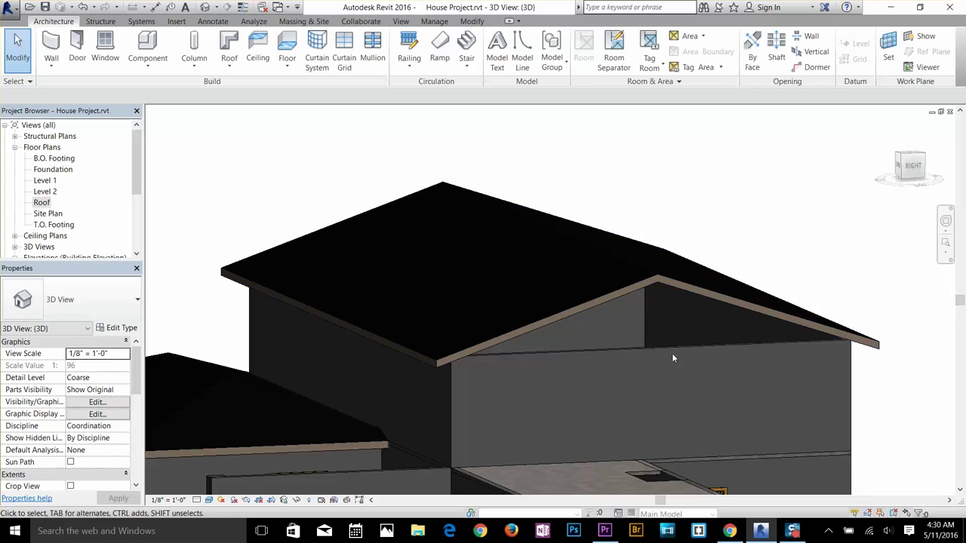
# - Attach the tops of the chain of four upper-storey walls to the main gable roof
pyautogui.keyDown('shift'); pyautogui.moveTo(654, 328); pyautogui.dragTo(584, 358, button='middle'); pyautogui.keyUp('shift')
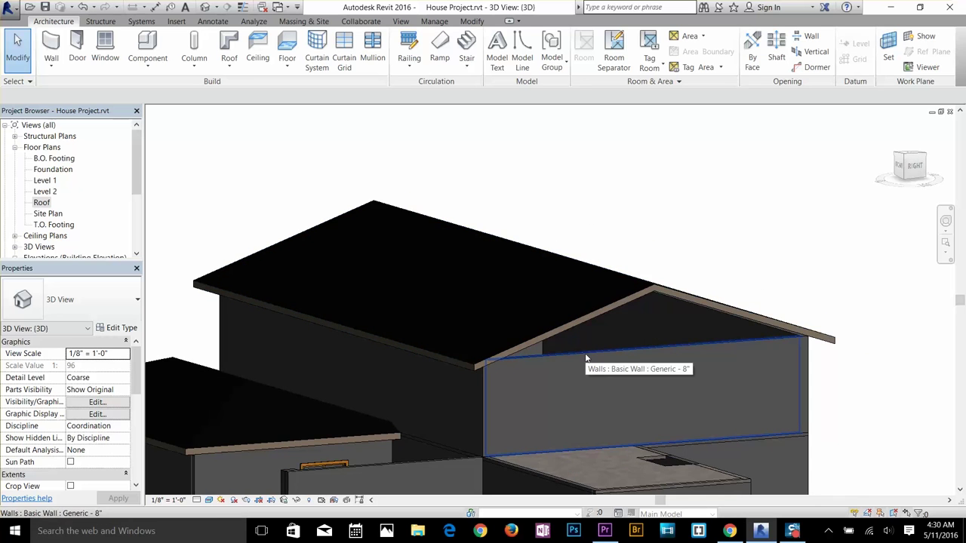
pyautogui.press('Tab')
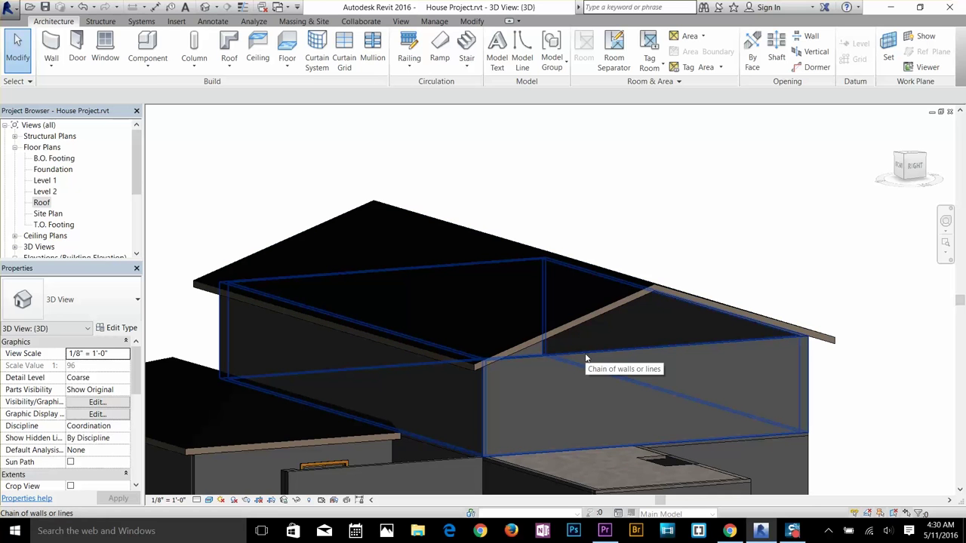
pyautogui.click(586, 356)
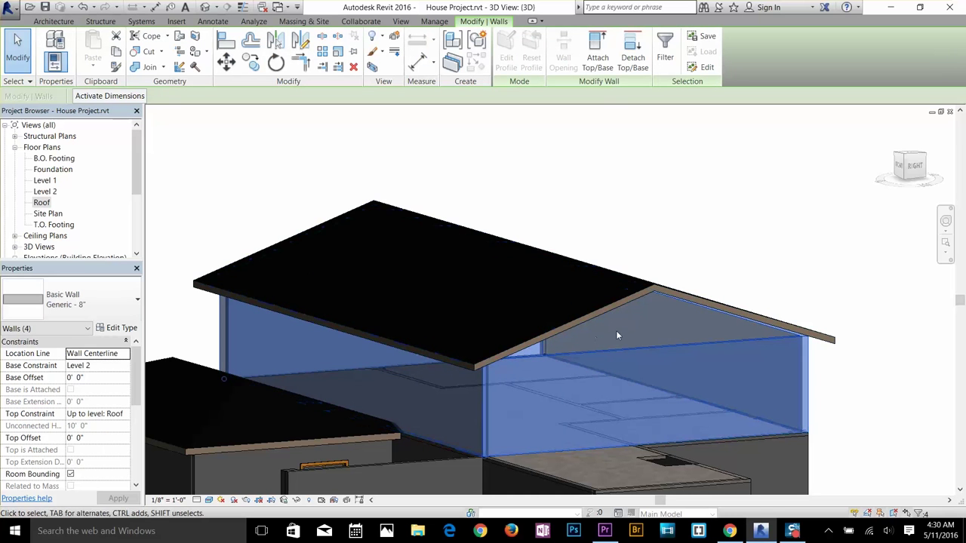
pyautogui.click(597, 55)
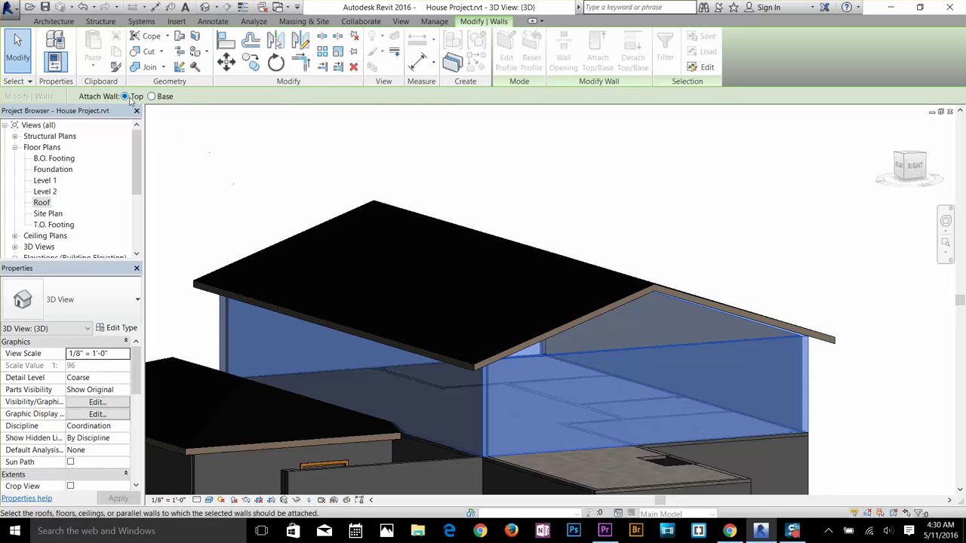
pyautogui.click(593, 266)
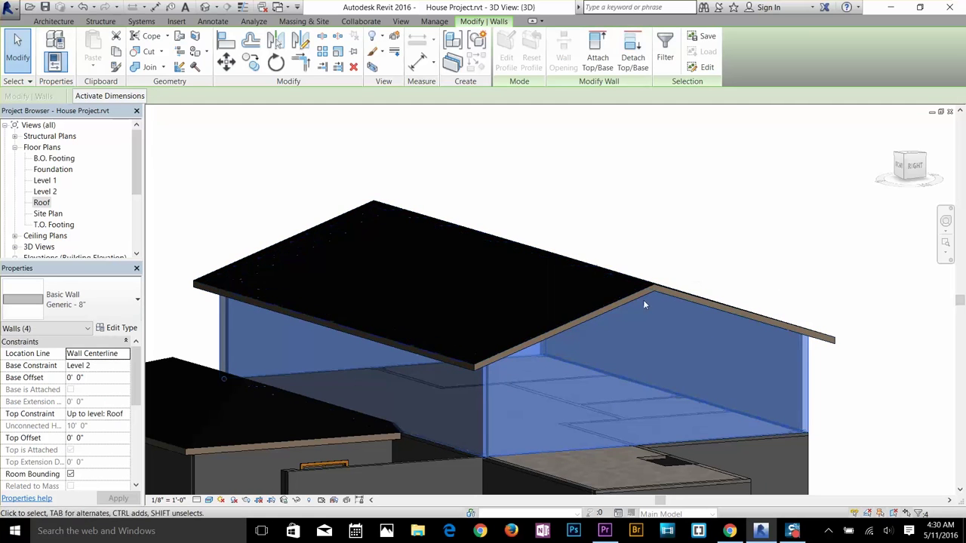
pyautogui.click(12, 66)
pyautogui.scroll(2, 638, 345)
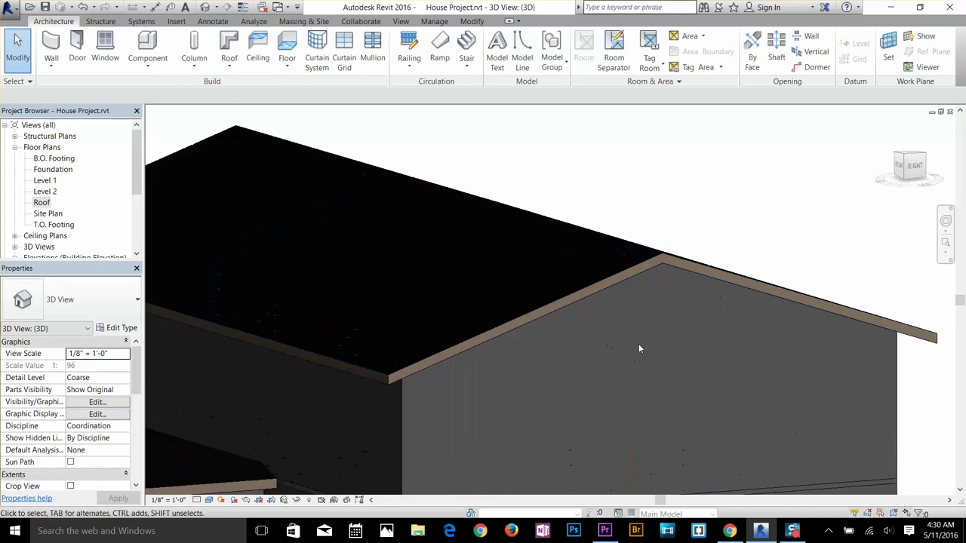
# - Set the main gable roof's slope to 8" / 12" in its instance properties
pyautogui.keyDown('shift'); pyautogui.moveTo(645, 353); pyautogui.dragTo(623, 227, button='middle'); pyautogui.keyUp('shift')
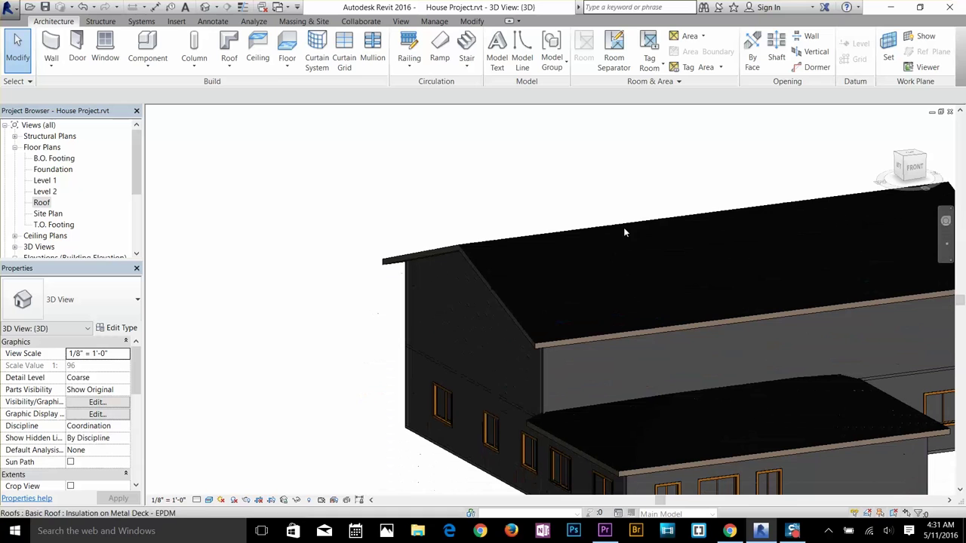
pyautogui.click(484, 255)
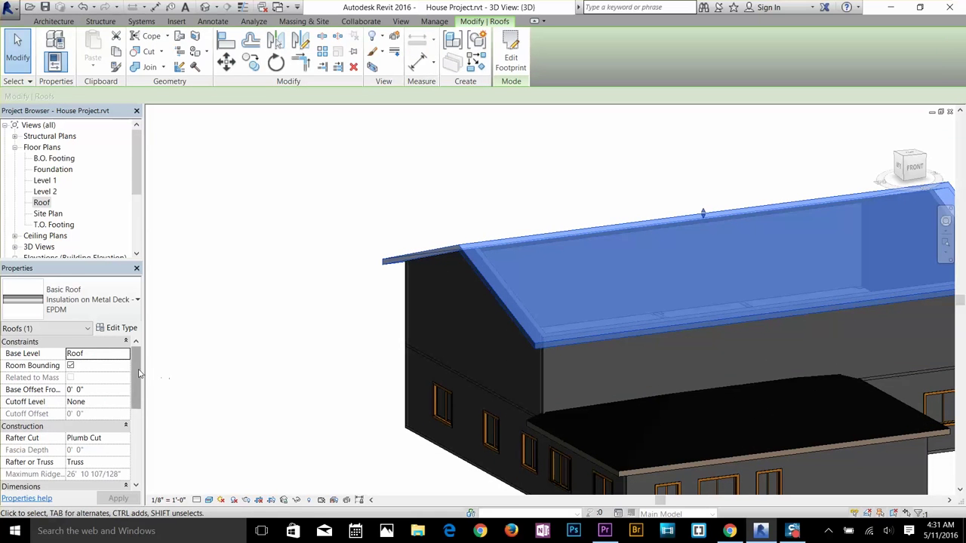
pyautogui.moveTo(138, 373); pyautogui.dragTo(133, 409)
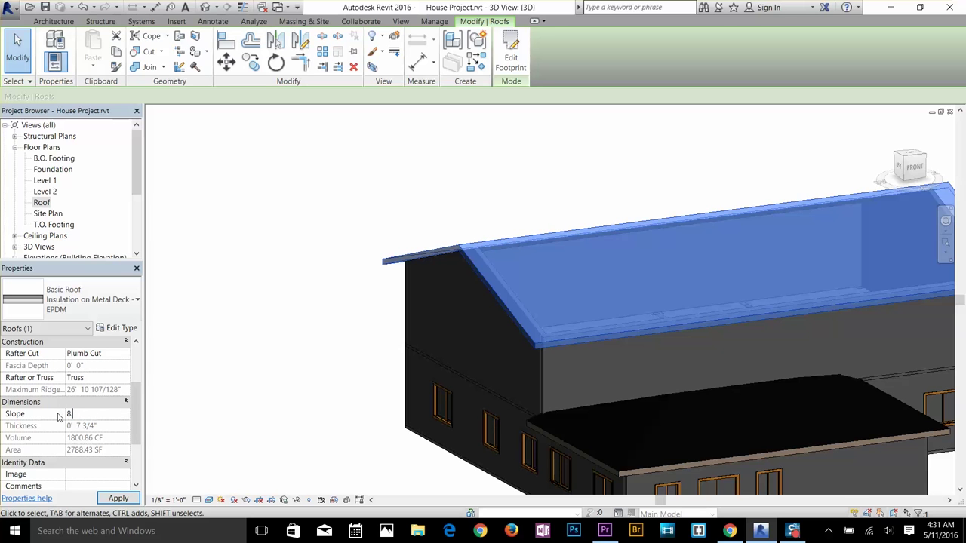
pyautogui.press('Return')
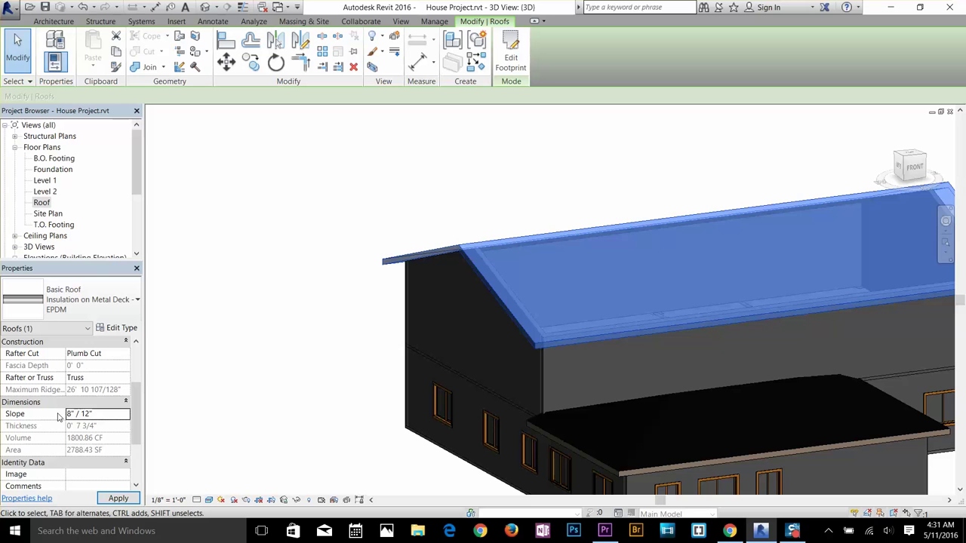
pyautogui.click(118, 499)
pyautogui.moveTo(576, 251); pyautogui.dragTo(436, 317, button='middle')
pyautogui.keyDown('shift'); pyautogui.moveTo(502, 326); pyautogui.dragTo(595, 319, button='middle'); pyautogui.keyUp('shift')
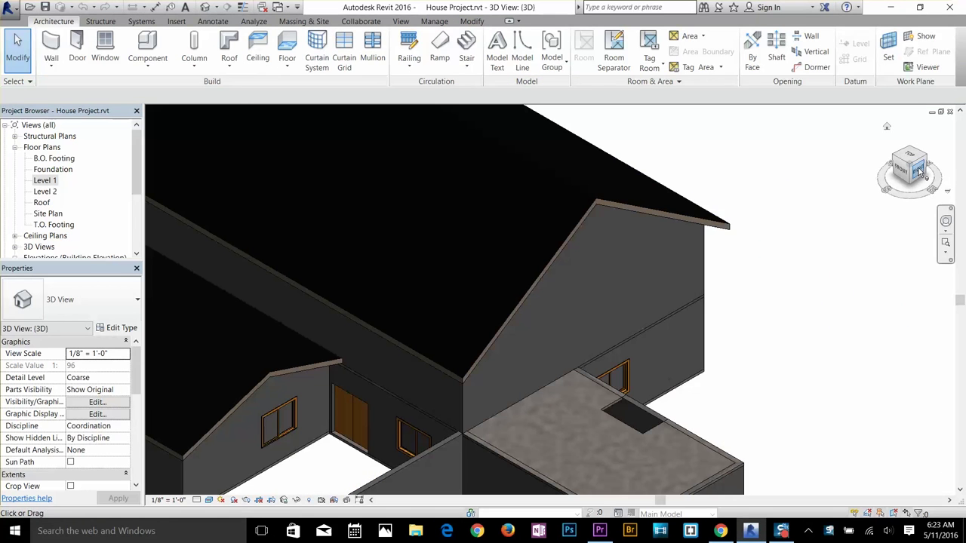
# - View the house straight from its right side, look over the available roof creation commands, and examine the main gable end
pyautogui.click(918, 172)
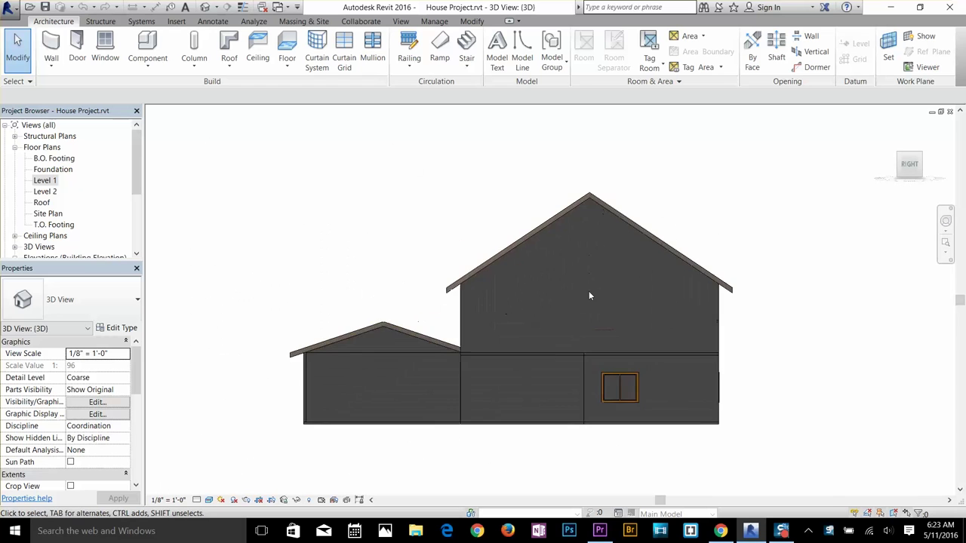
pyautogui.scroll(3, 603, 292)
pyautogui.scroll(-3, 598, 219)
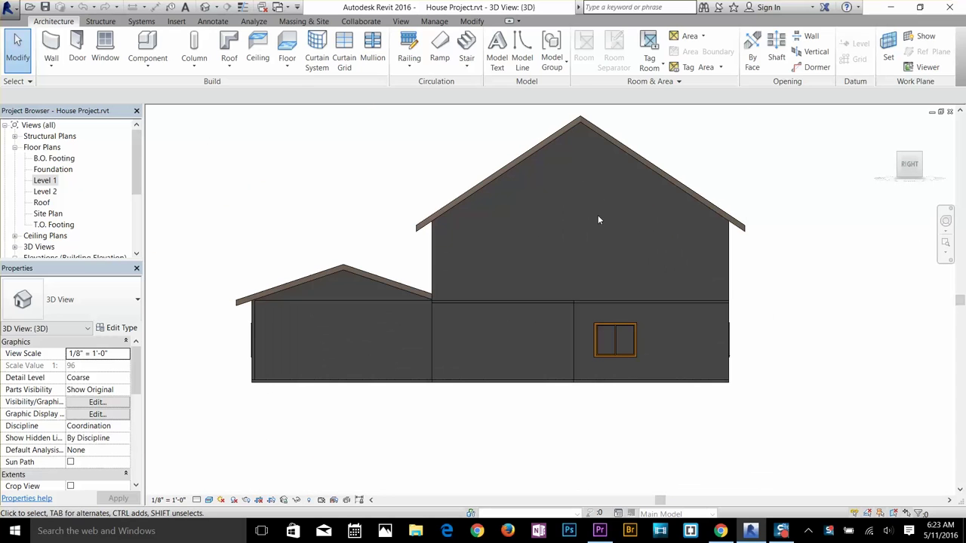
pyautogui.click(230, 66)
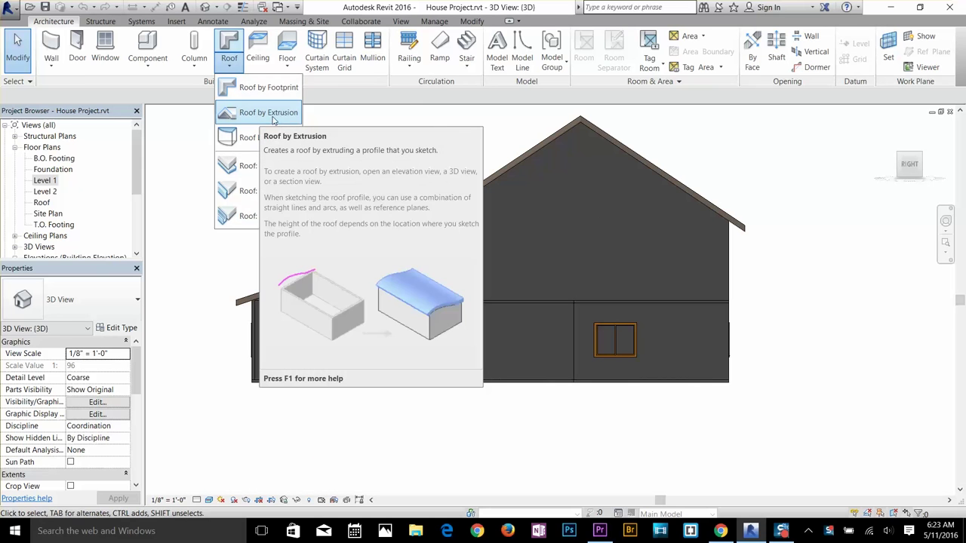
pyautogui.scroll(3, 597, 170)
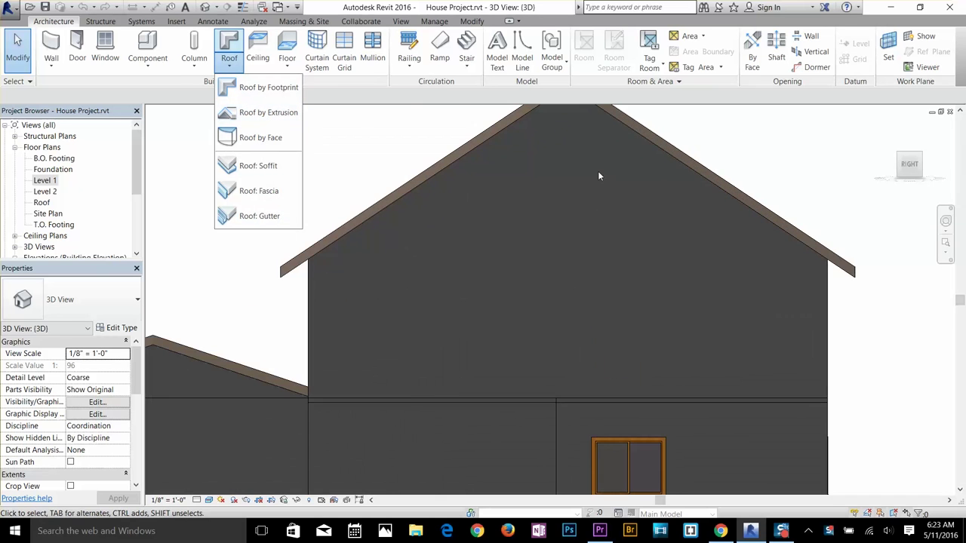
pyautogui.click(912, 165)
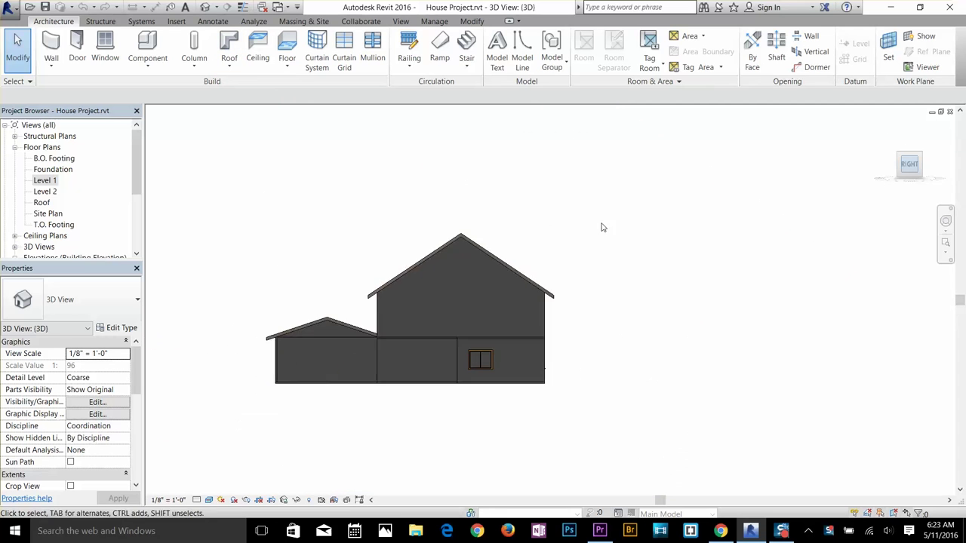
pyautogui.scroll(4, 581, 290)
pyautogui.scroll(3, 610, 286)
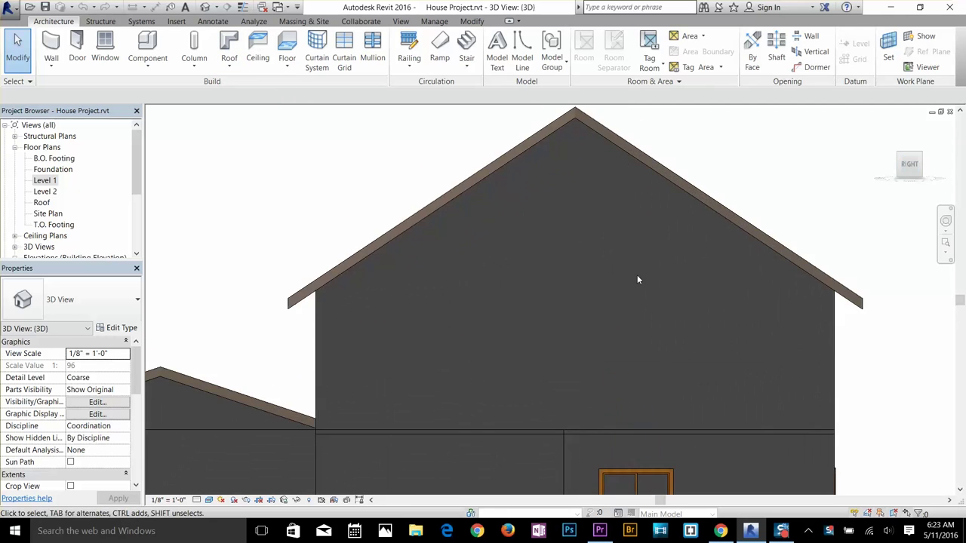
# - Start a Roof by Extrusion on the main gable end wall's face, referenced to the Roof level with a 0' 0" offset
pyautogui.click(228, 65)
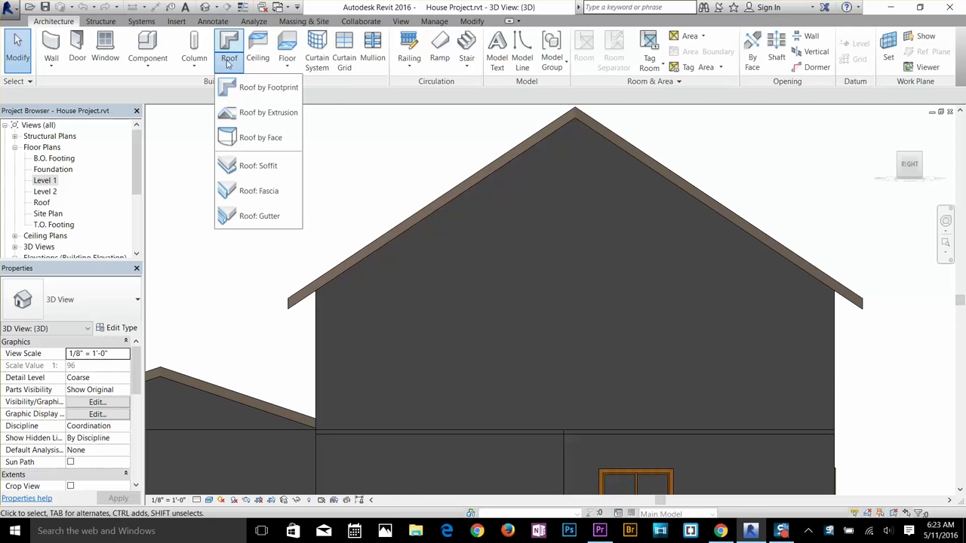
pyautogui.click(263, 115)
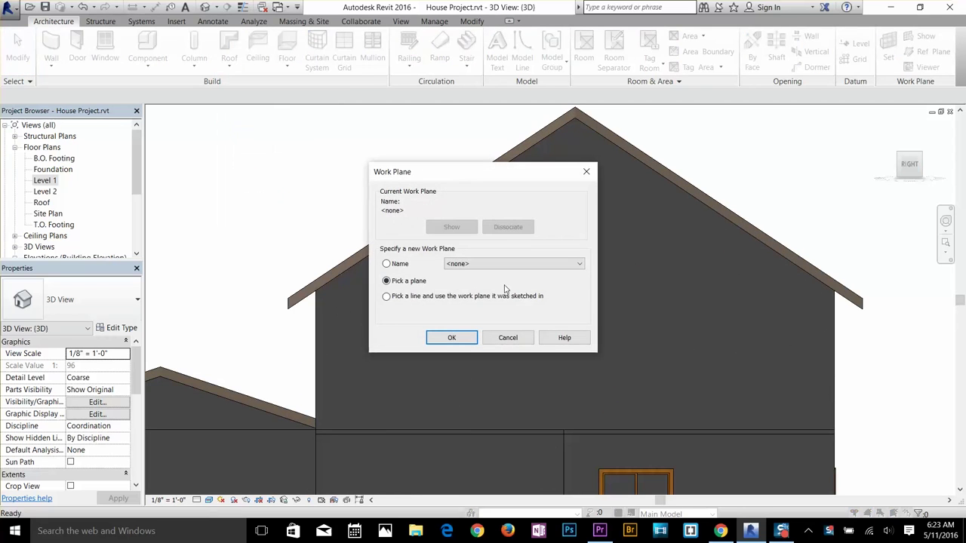
pyautogui.moveTo(434, 184); pyautogui.dragTo(154, 99)
pyautogui.click(169, 253)
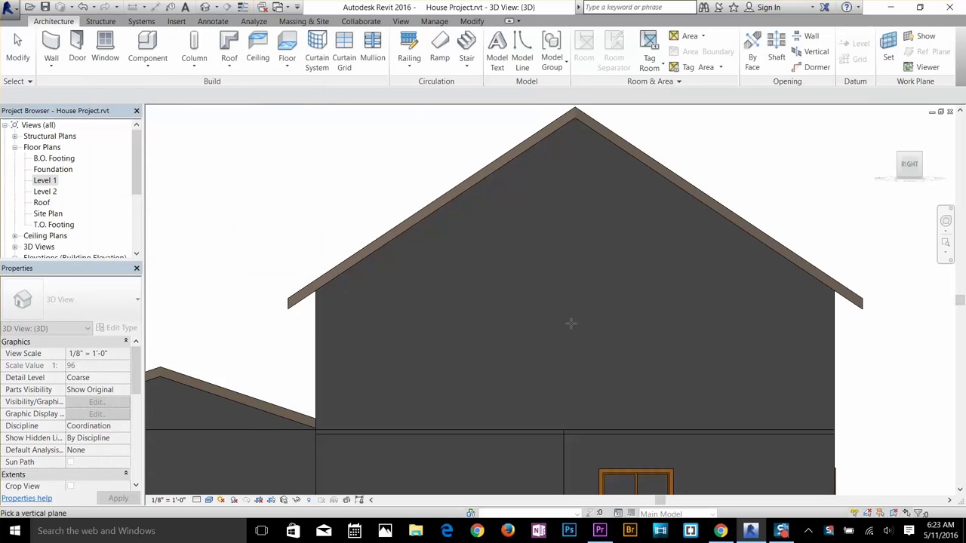
pyautogui.scroll(2, 581, 323)
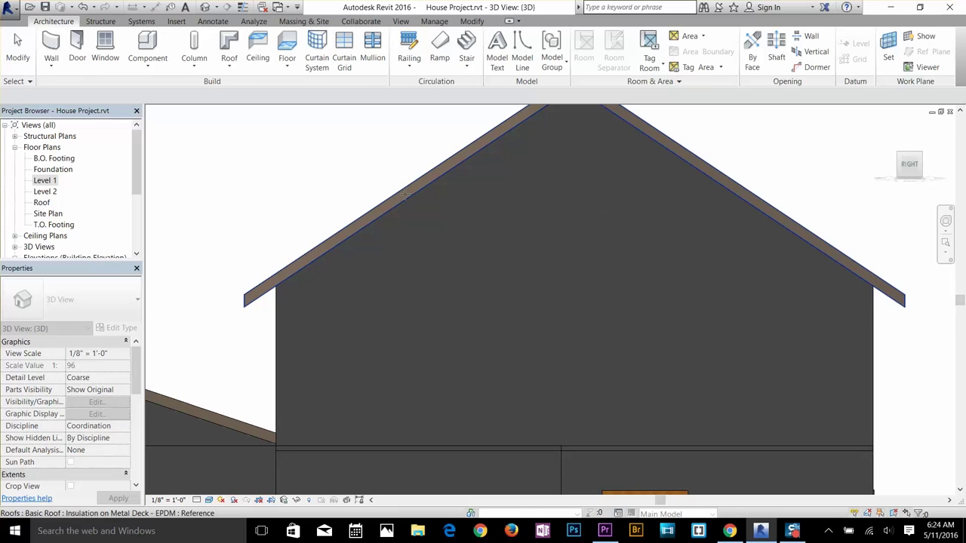
pyautogui.click(285, 358)
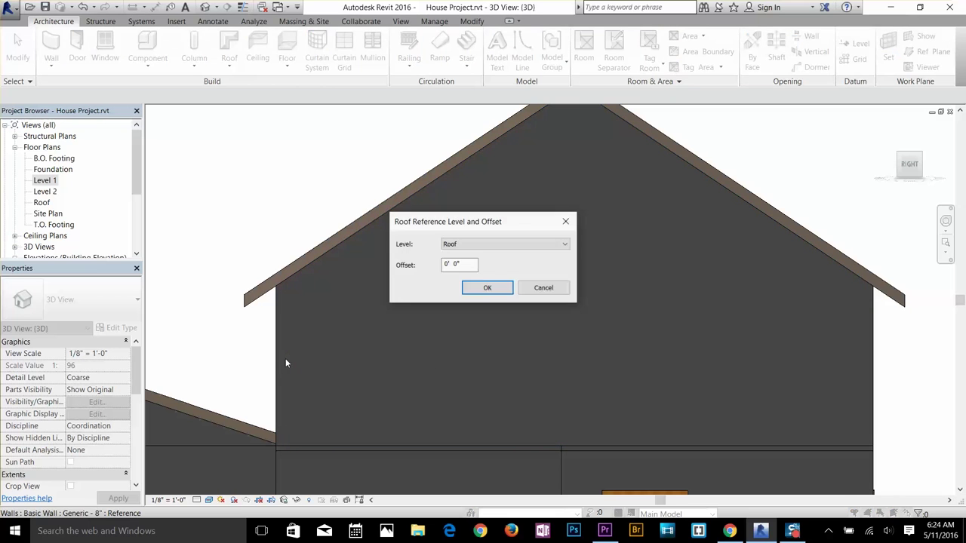
pyautogui.moveTo(448, 224); pyautogui.dragTo(198, 152)
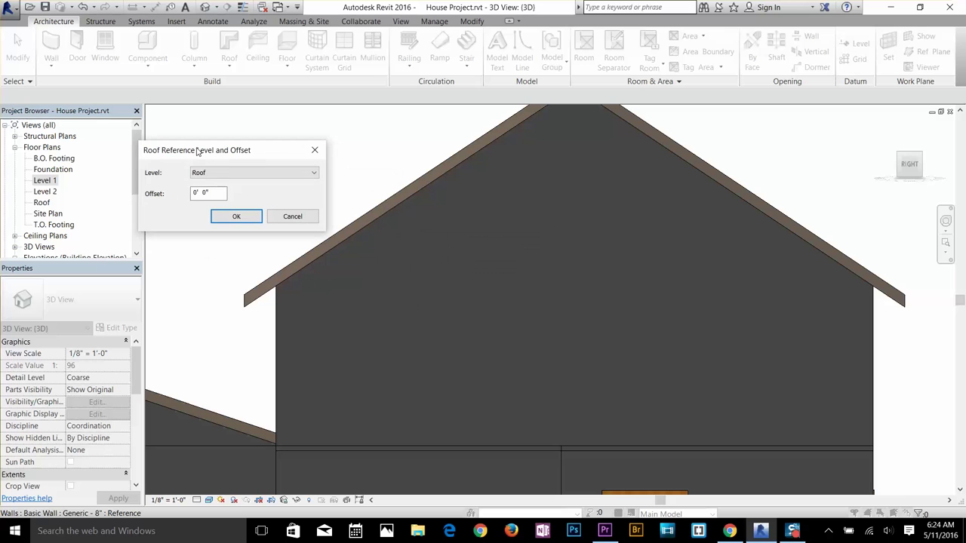
pyautogui.click(236, 216)
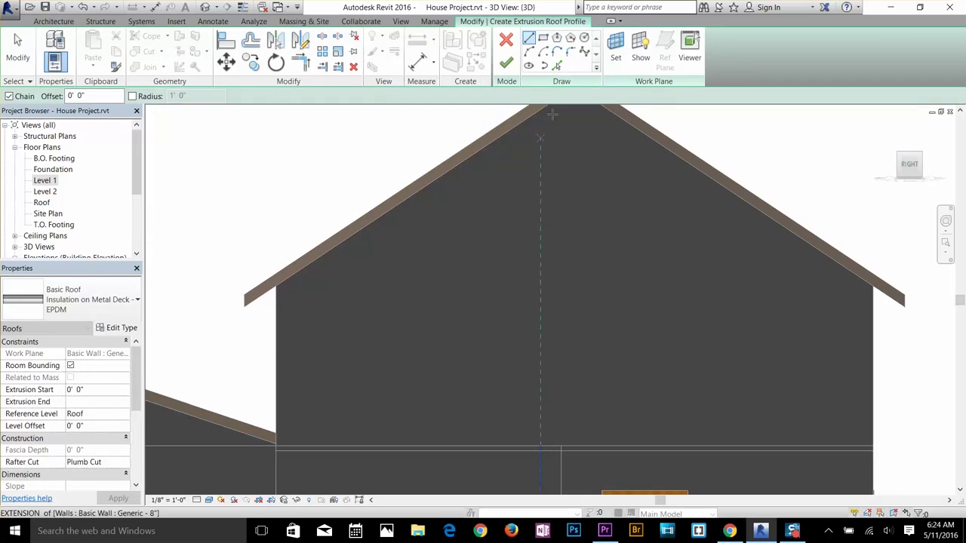
# - Sketch an upward-bulging start-end-radius arc of about 97° on the gable wall as the first part of the roof profile
pyautogui.scroll(1, 517, 243)
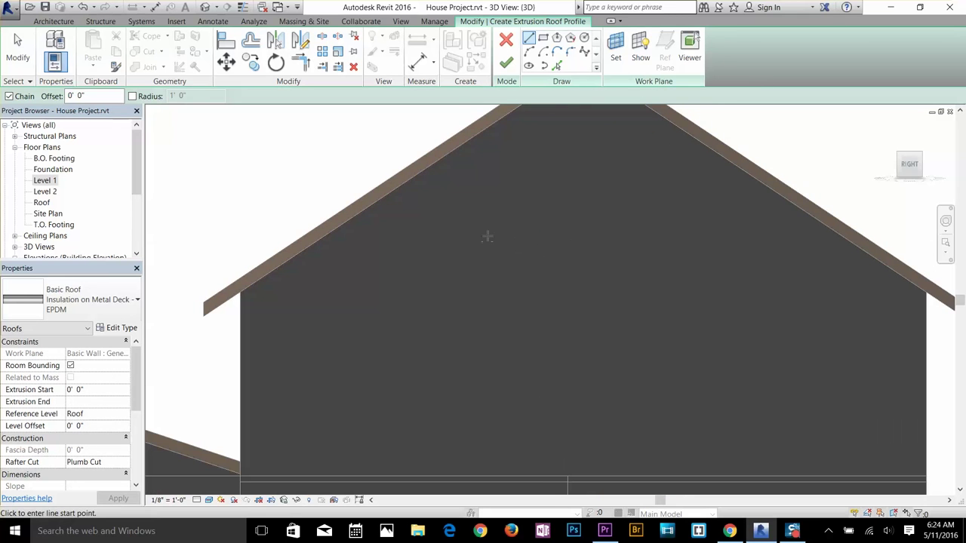
pyautogui.click(556, 51)
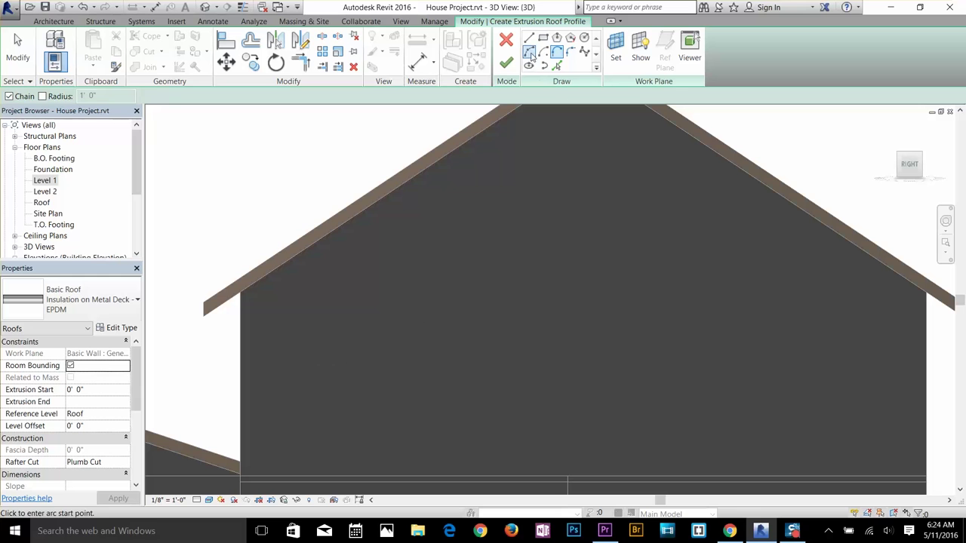
pyautogui.click(529, 52)
pyautogui.click(347, 281)
pyautogui.click(477, 265)
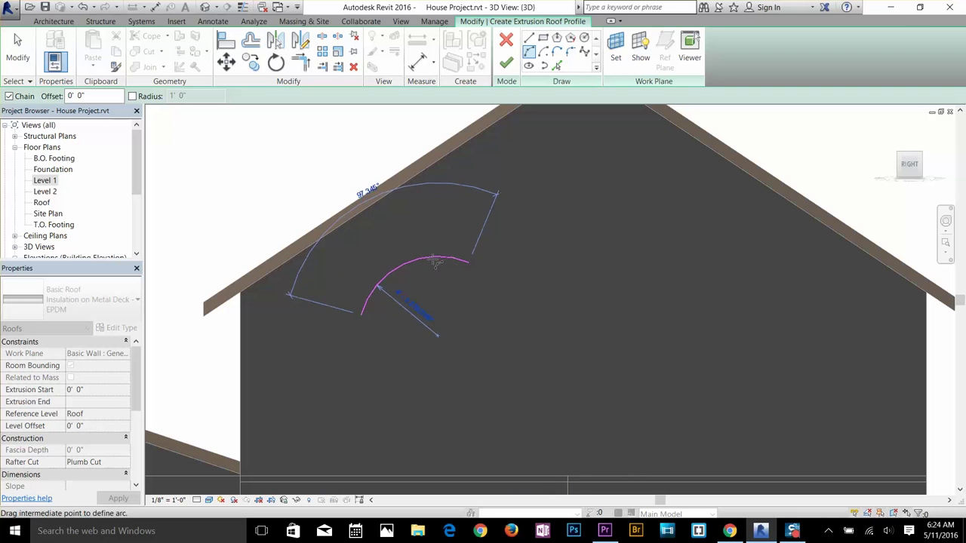
pyautogui.click(434, 261)
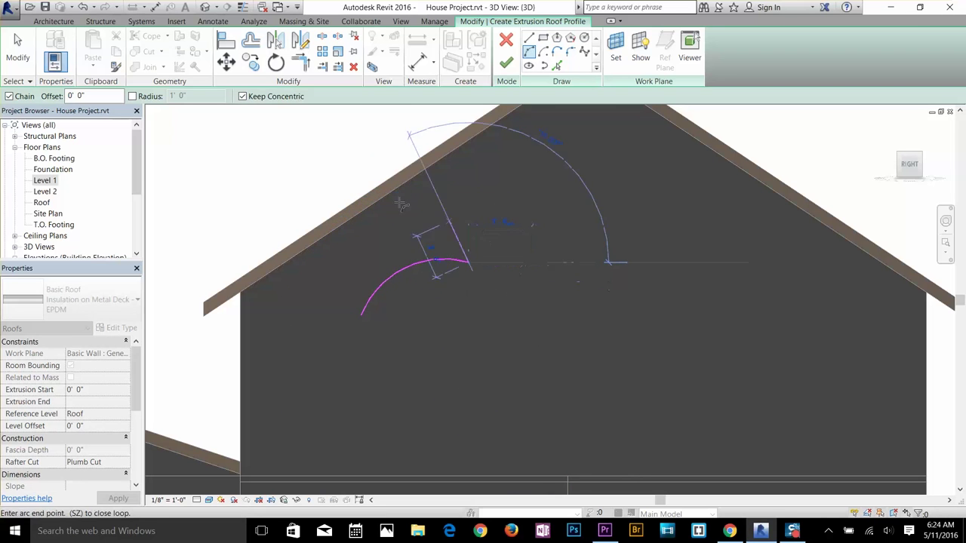
# - Extend the roof profile with a horizontal line from the arc's upper end and a second arc curving down from the line's far end
pyautogui.click(529, 37)
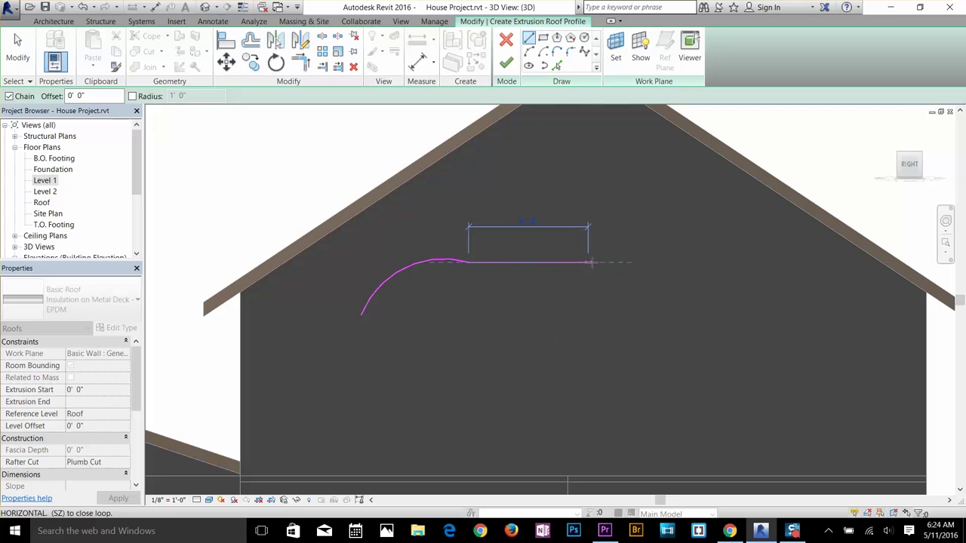
pyautogui.click(670, 263)
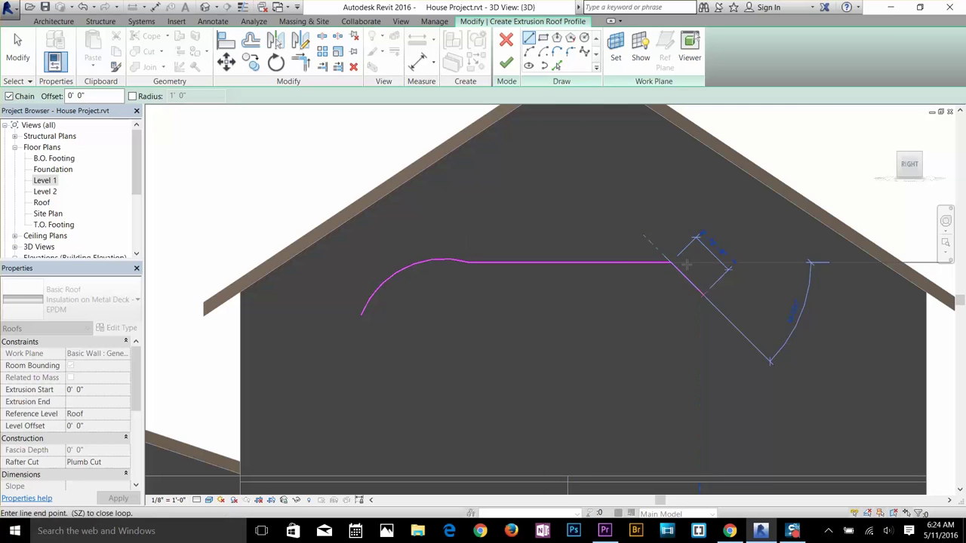
pyautogui.click(529, 51)
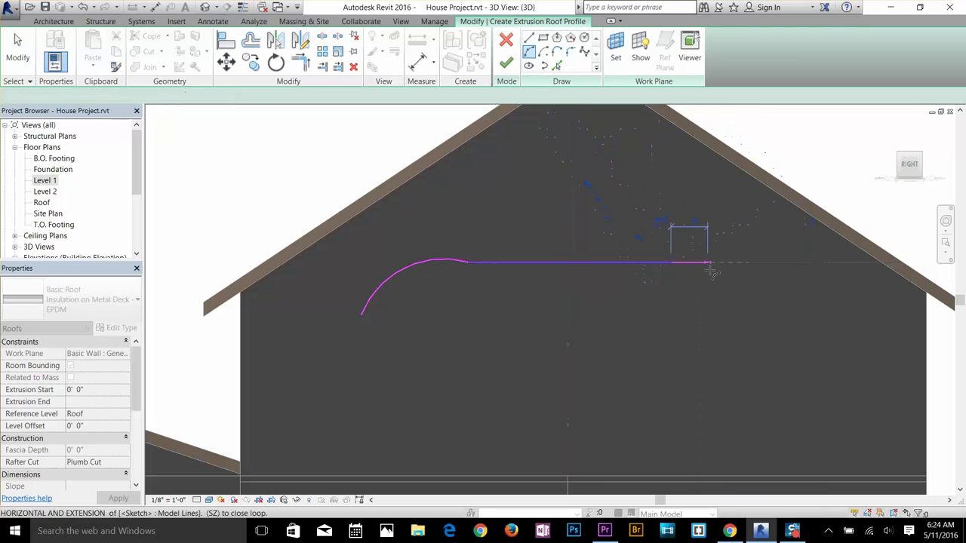
pyautogui.click(743, 320)
pyautogui.click(747, 310)
pyautogui.rightClick(736, 293)
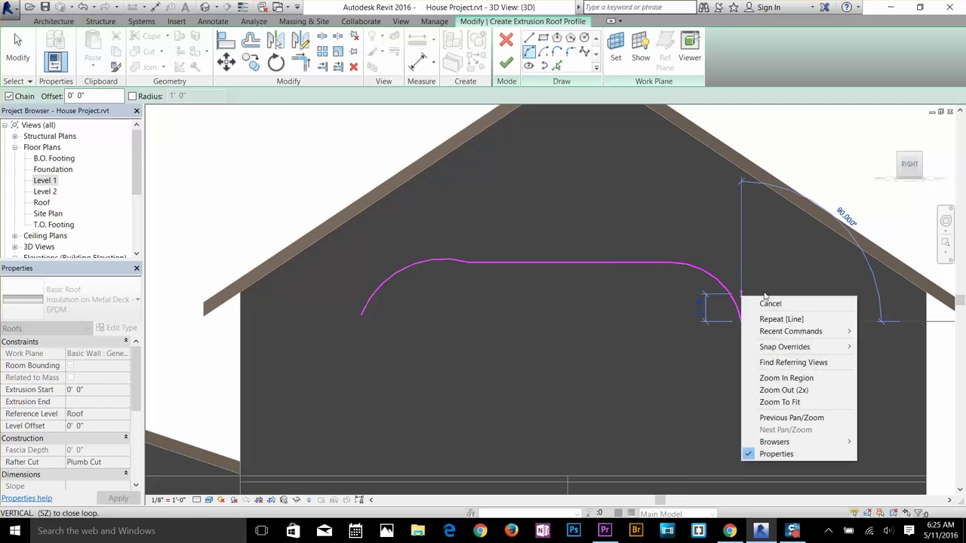
pyautogui.click(762, 303)
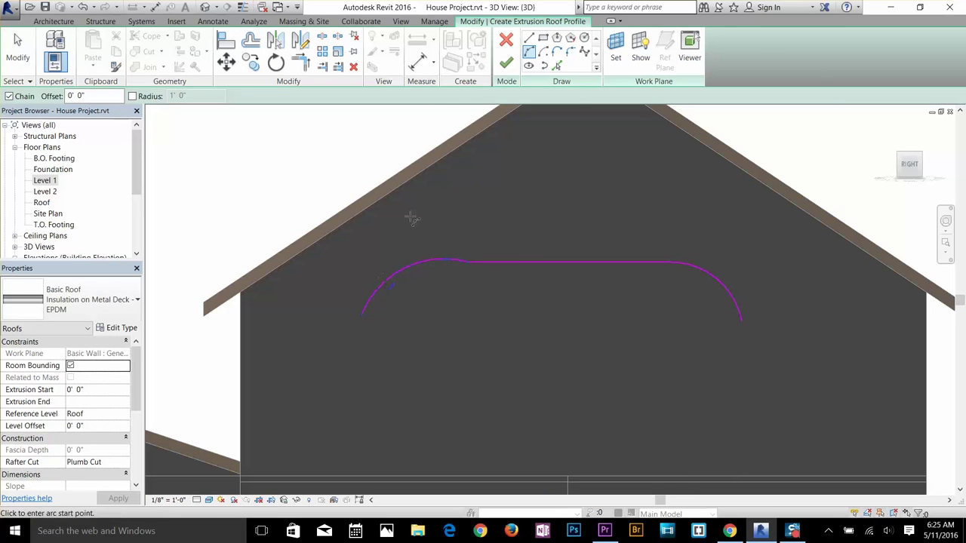
# - Finish the extrusion roof's profile and inspect the curved roof projecting from the gable wall at an angle
pyautogui.click(505, 66)
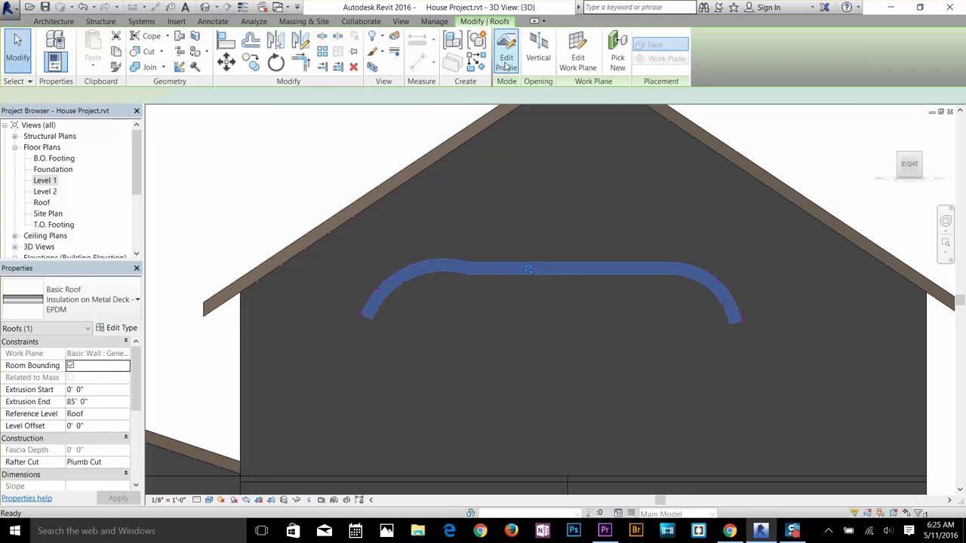
pyautogui.keyDown('shift'); pyautogui.moveTo(513, 345); pyautogui.dragTo(655, 264, button='middle'); pyautogui.keyUp('shift')
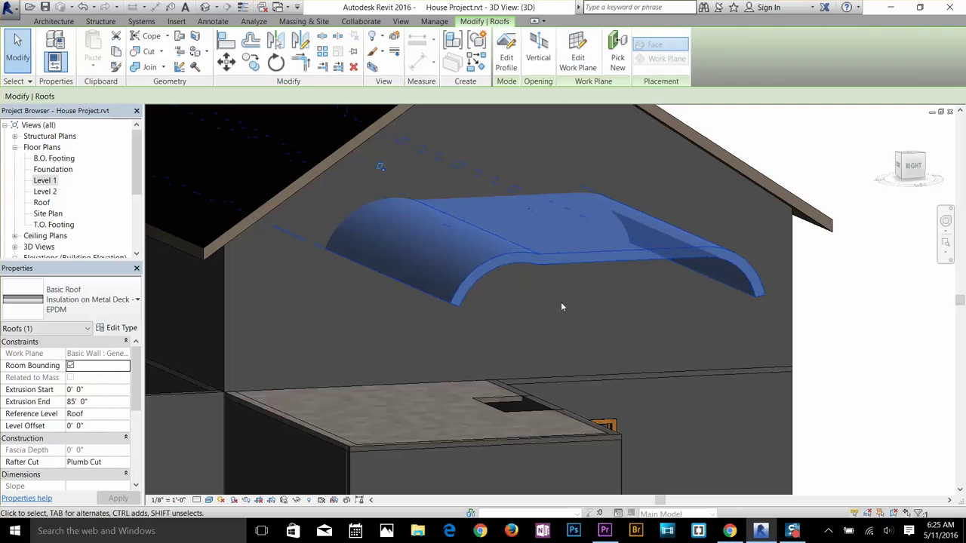
pyautogui.click(845, 152)
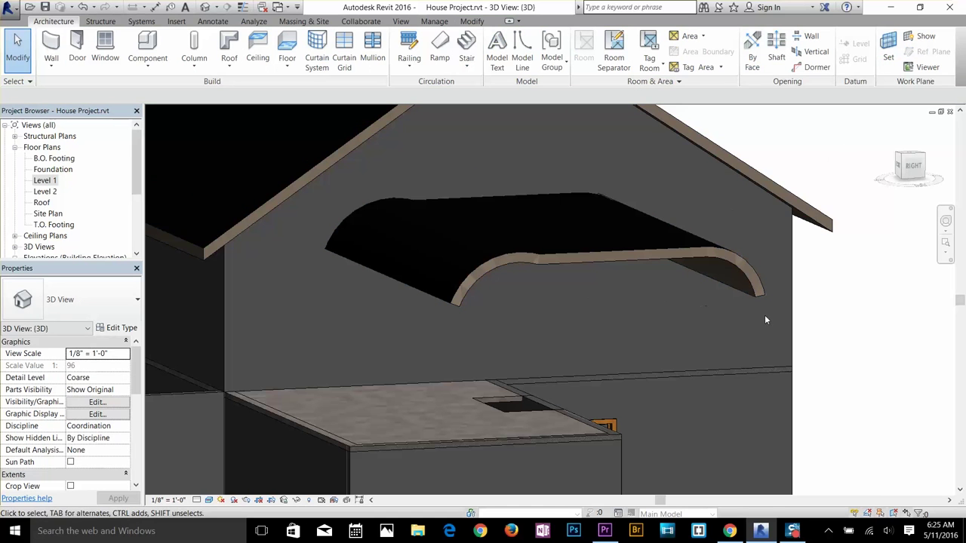
pyautogui.scroll(3, 766, 332)
pyautogui.scroll(-3, 750, 317)
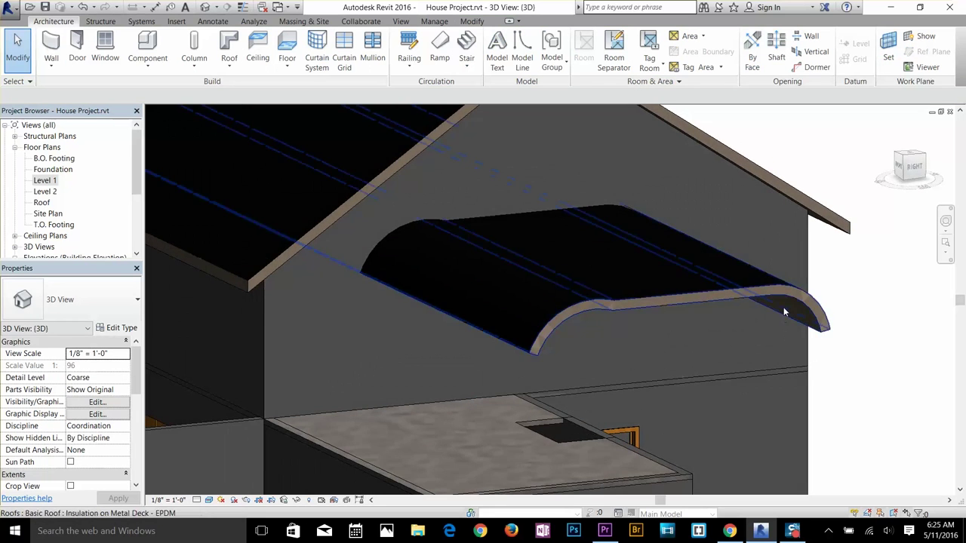
# - Select the curved roof and display the 3D view in Wireframe to expose its far end inside the house
pyautogui.click(785, 311)
pyautogui.scroll(-3, 479, 300)
pyautogui.moveTo(480, 299); pyautogui.dragTo(583, 375, button='middle')
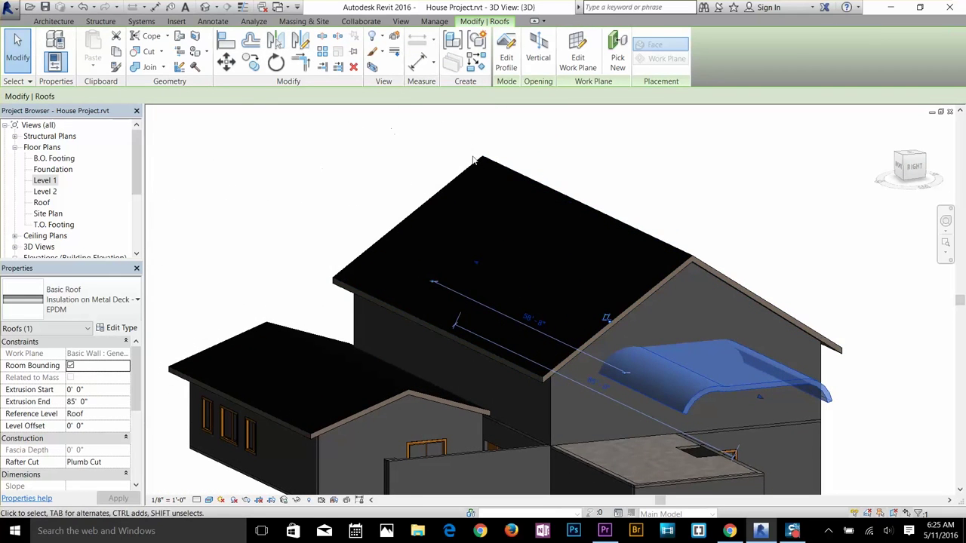
pyautogui.scroll(2, 716, 332)
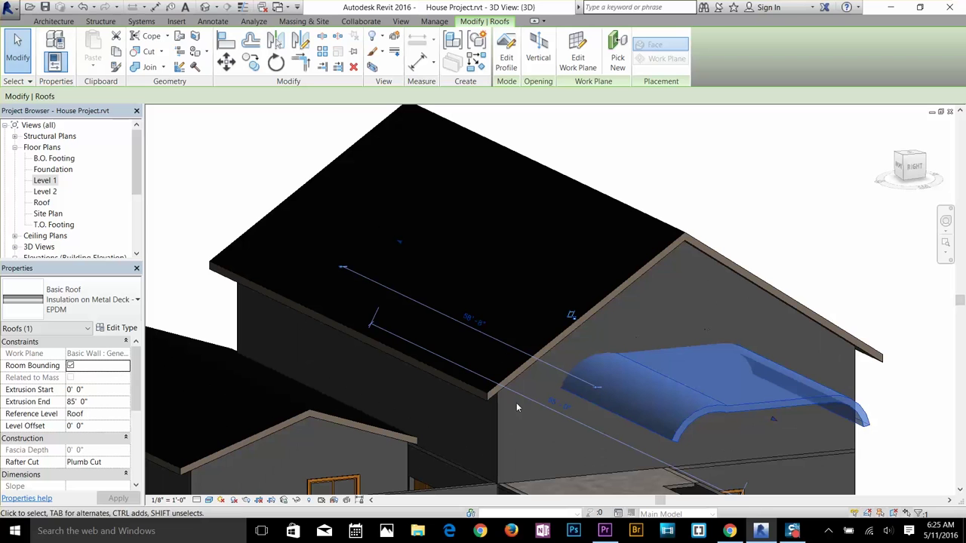
pyautogui.click(209, 500)
pyautogui.click(240, 419)
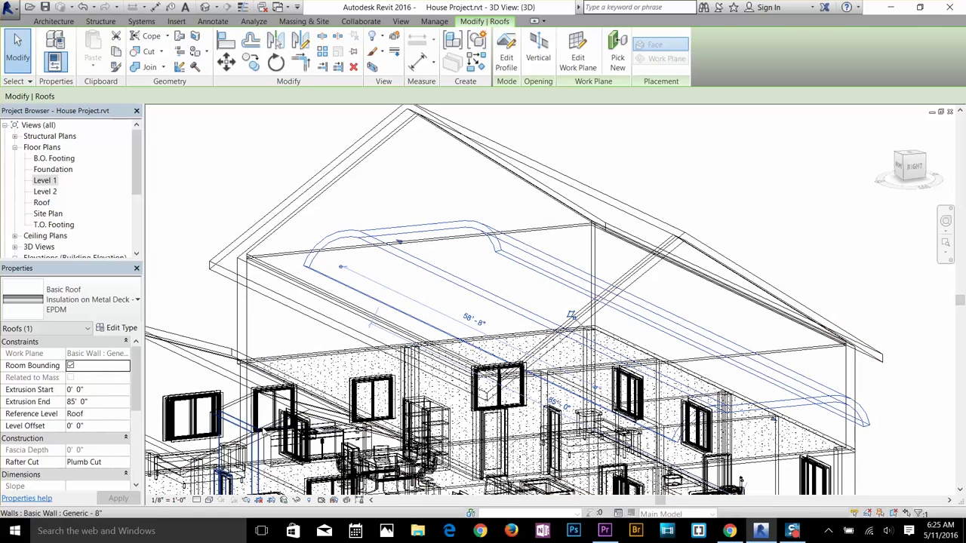
# - Stretch the curved roof's inner end out through the gable wall to an extrusion start of about 73' 5"
pyautogui.click(400, 243)
pyautogui.moveTo(400, 243); pyautogui.dragTo(909, 504)
pyautogui.scroll(-3, 768, 427)
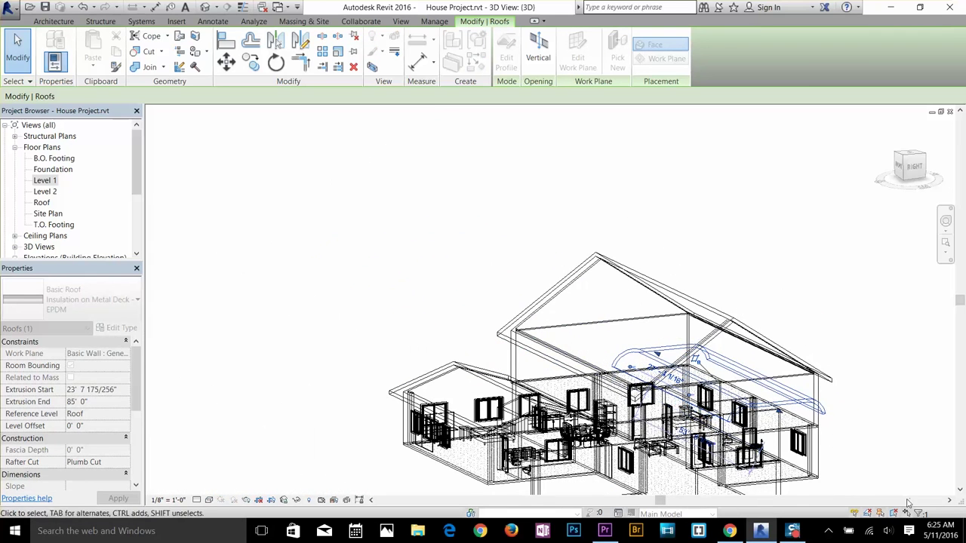
pyautogui.scroll(2, 909, 503)
pyautogui.scroll(3, 892, 471)
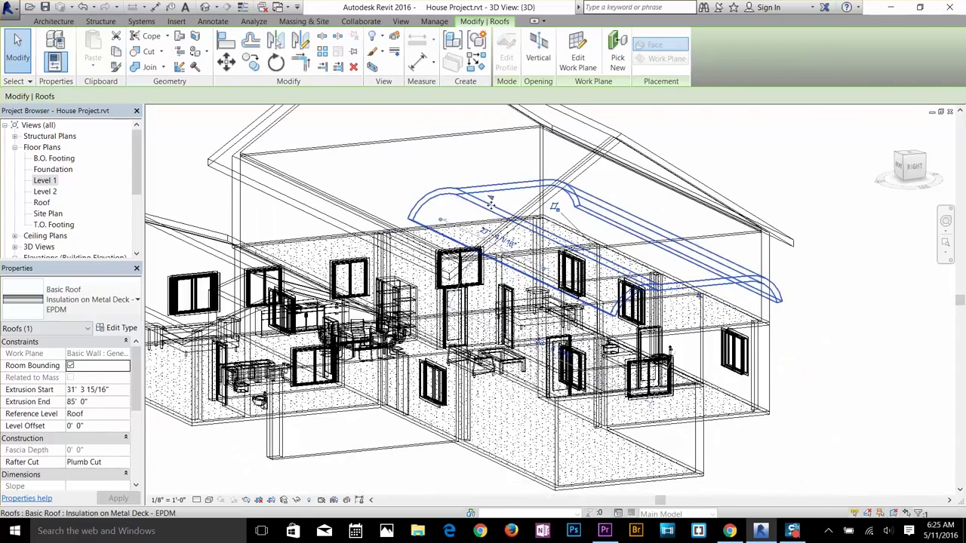
pyautogui.moveTo(492, 204); pyautogui.dragTo(897, 497)
pyautogui.moveTo(583, 243); pyautogui.dragTo(798, 354)
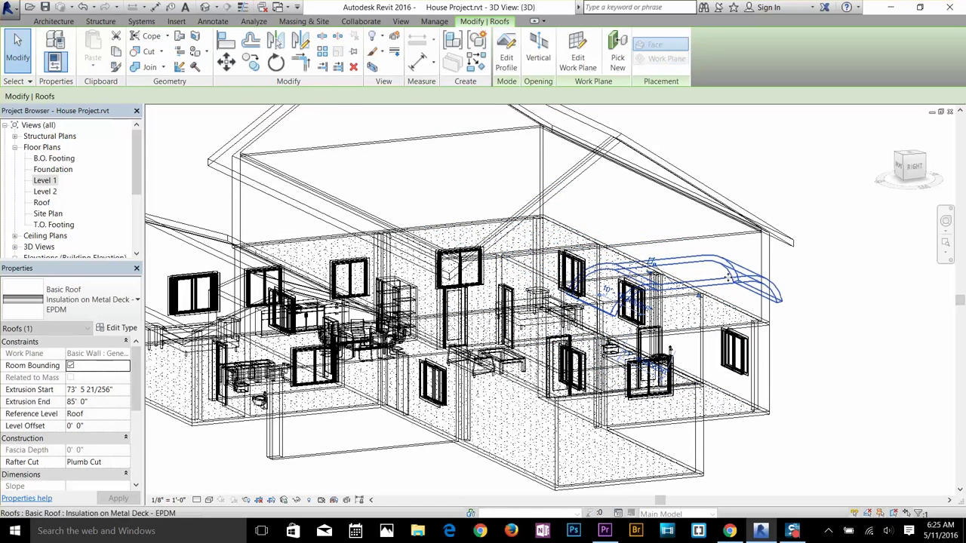
# - Switch the 3D view to a shaded visual style and frame the curved roof against the gable wall
pyautogui.click(209, 500)
pyautogui.click(231, 448)
pyautogui.click(781, 320)
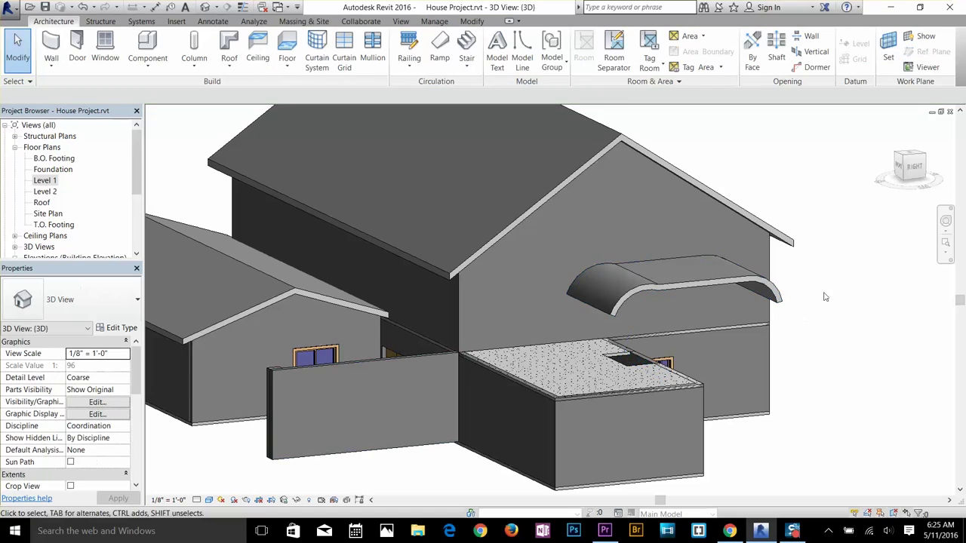
pyautogui.scroll(3, 604, 332)
pyautogui.keyDown('shift'); pyautogui.moveTo(589, 349); pyautogui.dragTo(602, 411, button='middle'); pyautogui.keyUp('shift')
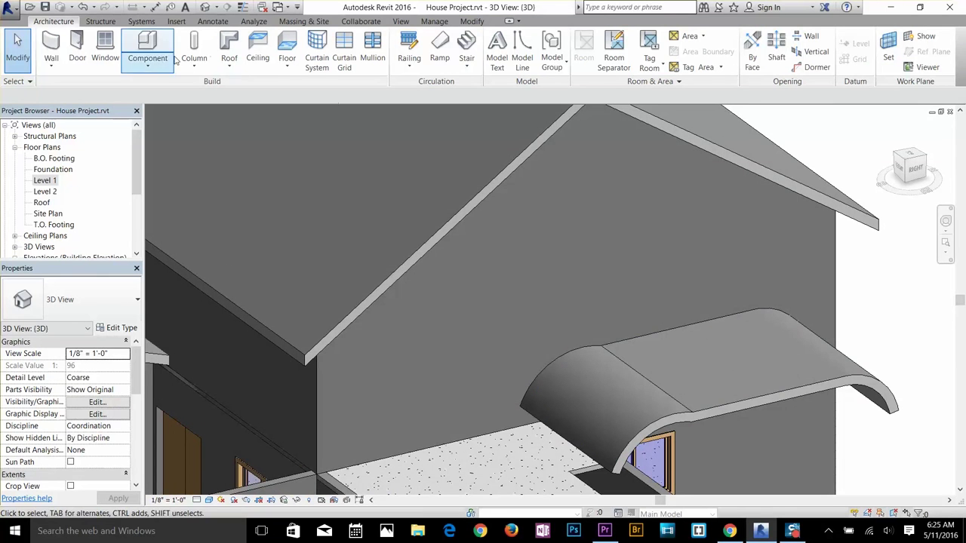
# - Align the curved roof's inner end with the exterior face of the gable wall
pyautogui.click(820, 337)
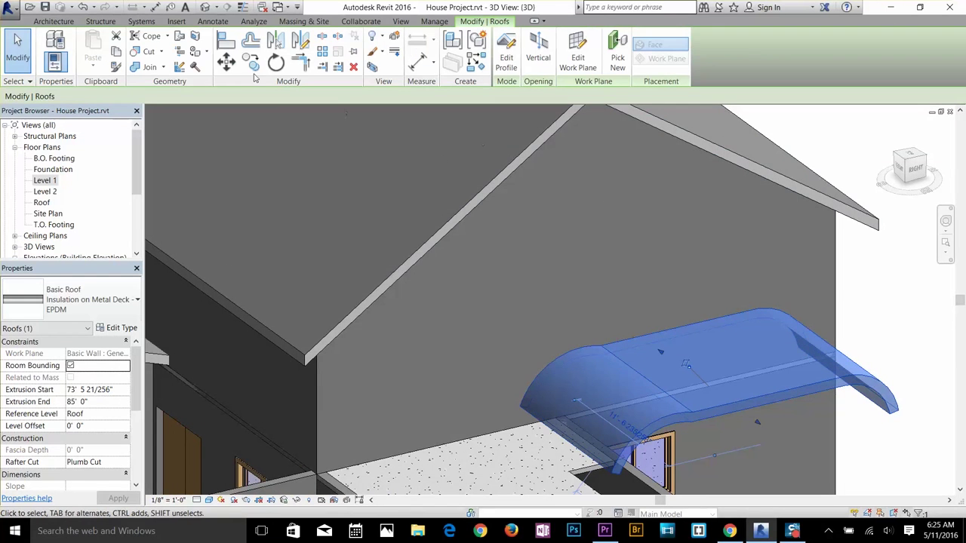
pyautogui.click(226, 40)
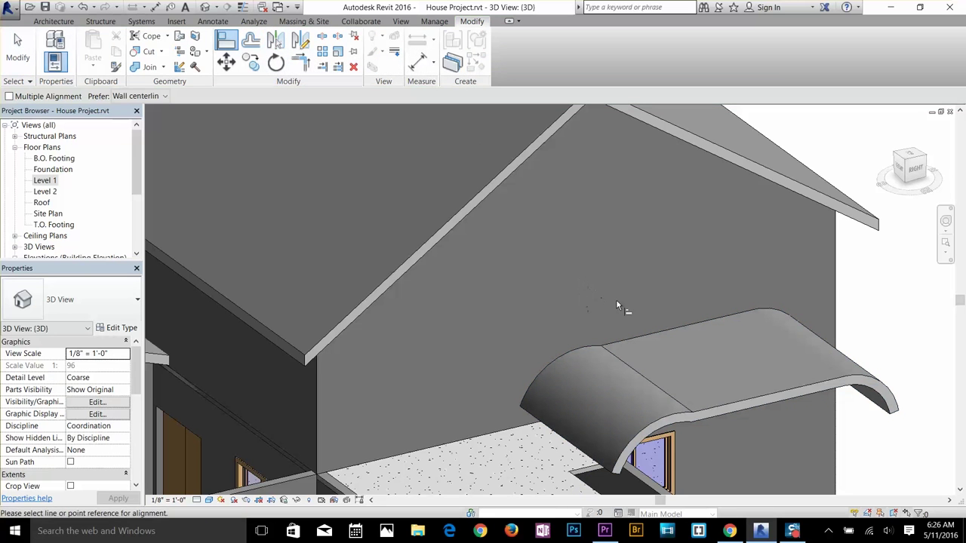
pyautogui.click(827, 264)
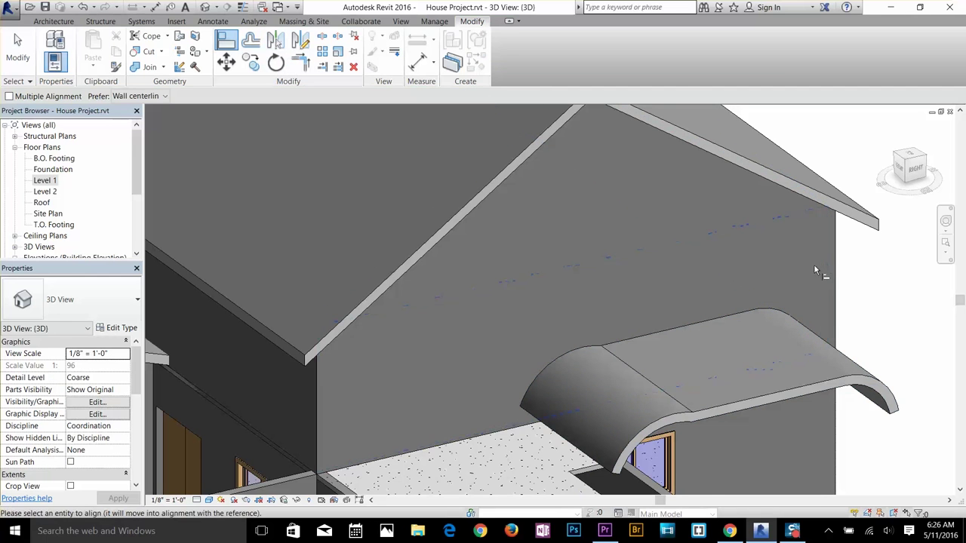
pyautogui.click(701, 324)
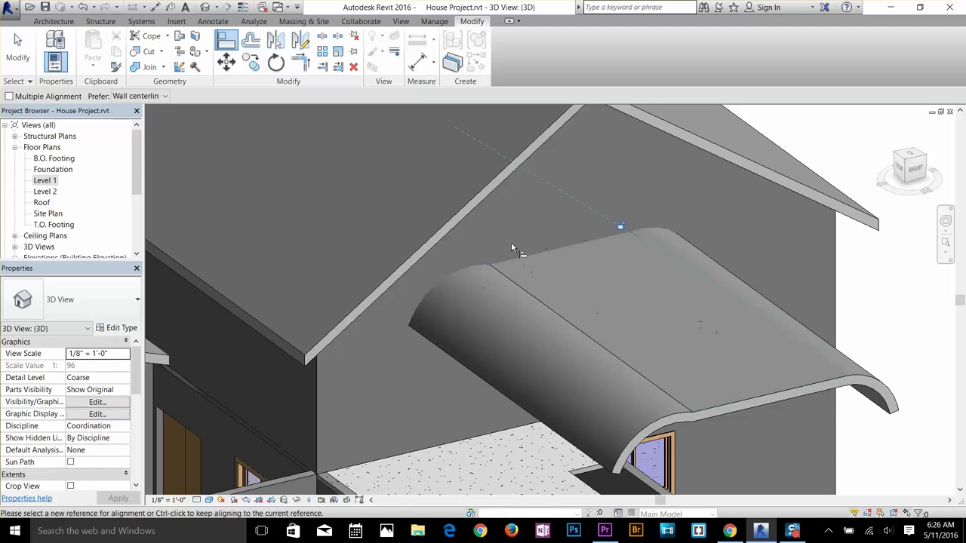
pyautogui.rightClick(793, 261)
pyautogui.click(814, 261)
pyautogui.press('Escape')
pyautogui.press('Escape')
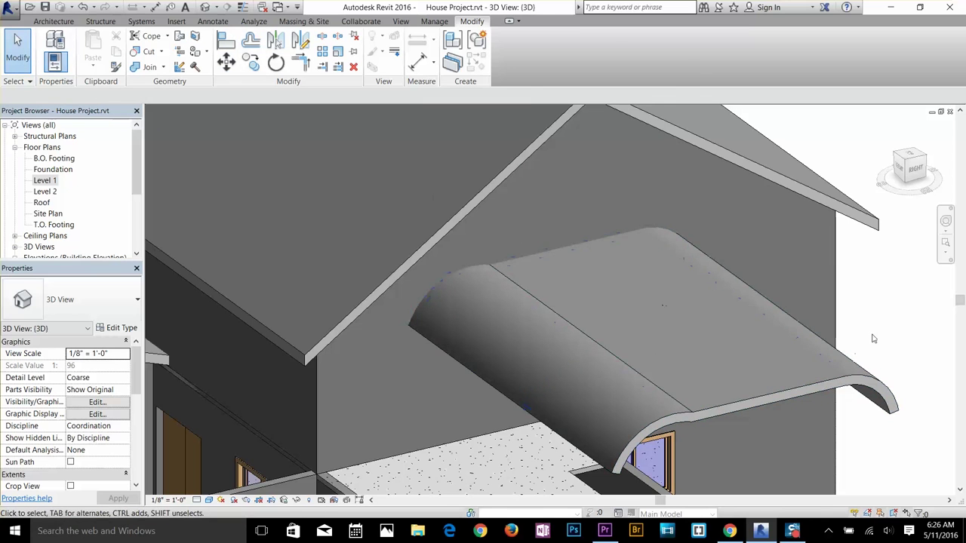
# - Pull the curved roof's outer end back toward the gable wall to an extrusion end of about 74' 7" and inspect it
pyautogui.click(758, 424)
pyautogui.moveTo(759, 424); pyautogui.dragTo(655, 371)
pyautogui.moveTo(553, 313); pyautogui.dragTo(551, 311)
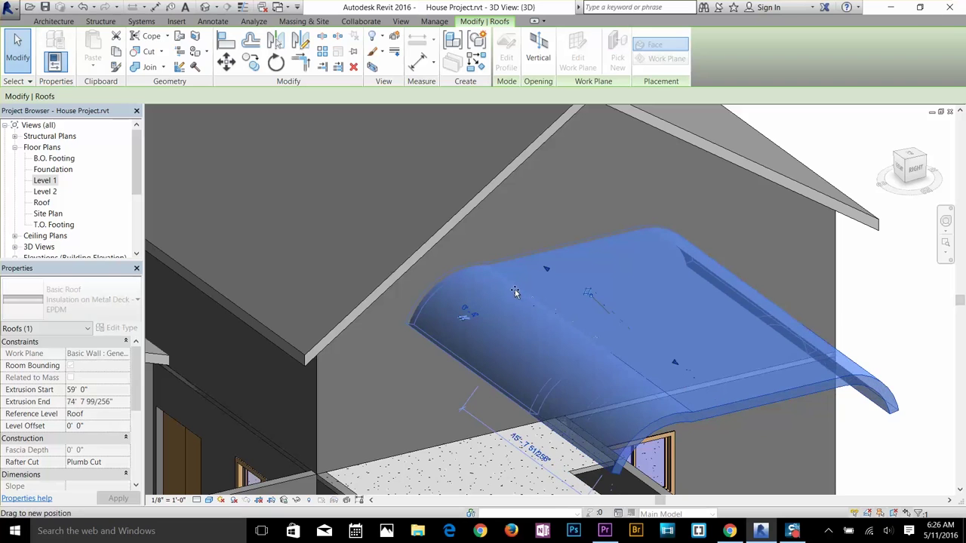
pyautogui.click(526, 445)
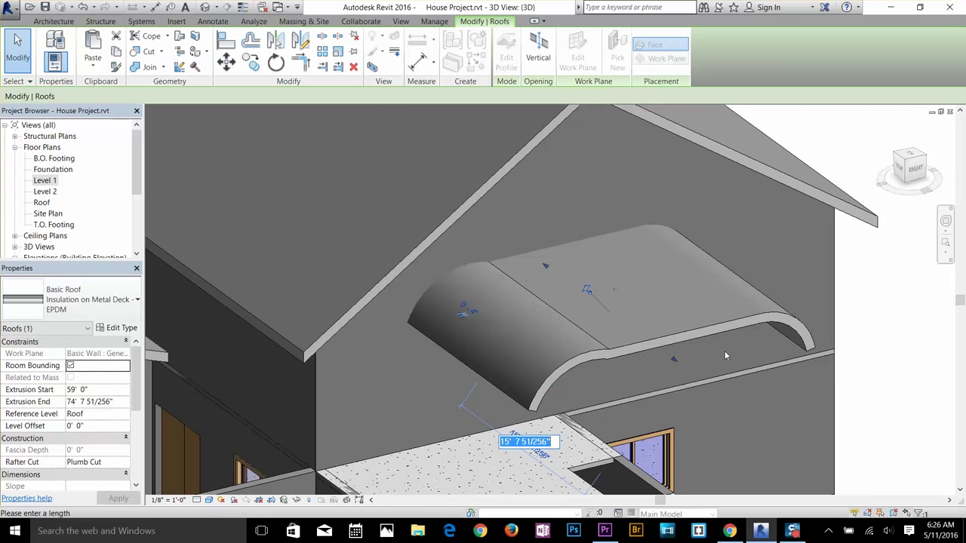
pyautogui.keyDown('shift'); pyautogui.moveTo(737, 395); pyautogui.dragTo(507, 272, button='middle'); pyautogui.keyUp('shift')
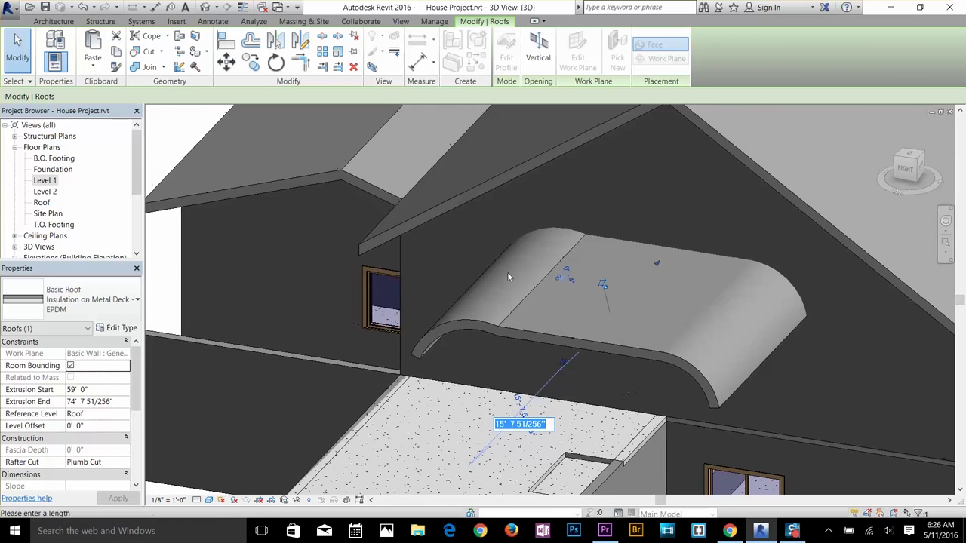
pyautogui.scroll(-3, 483, 283)
pyautogui.press('Escape')
pyautogui.scroll(3, 490, 287)
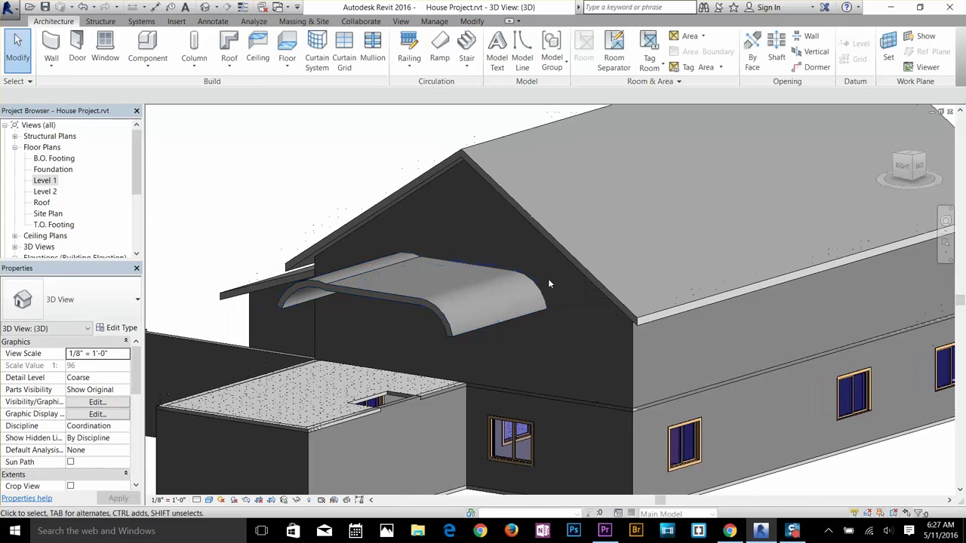